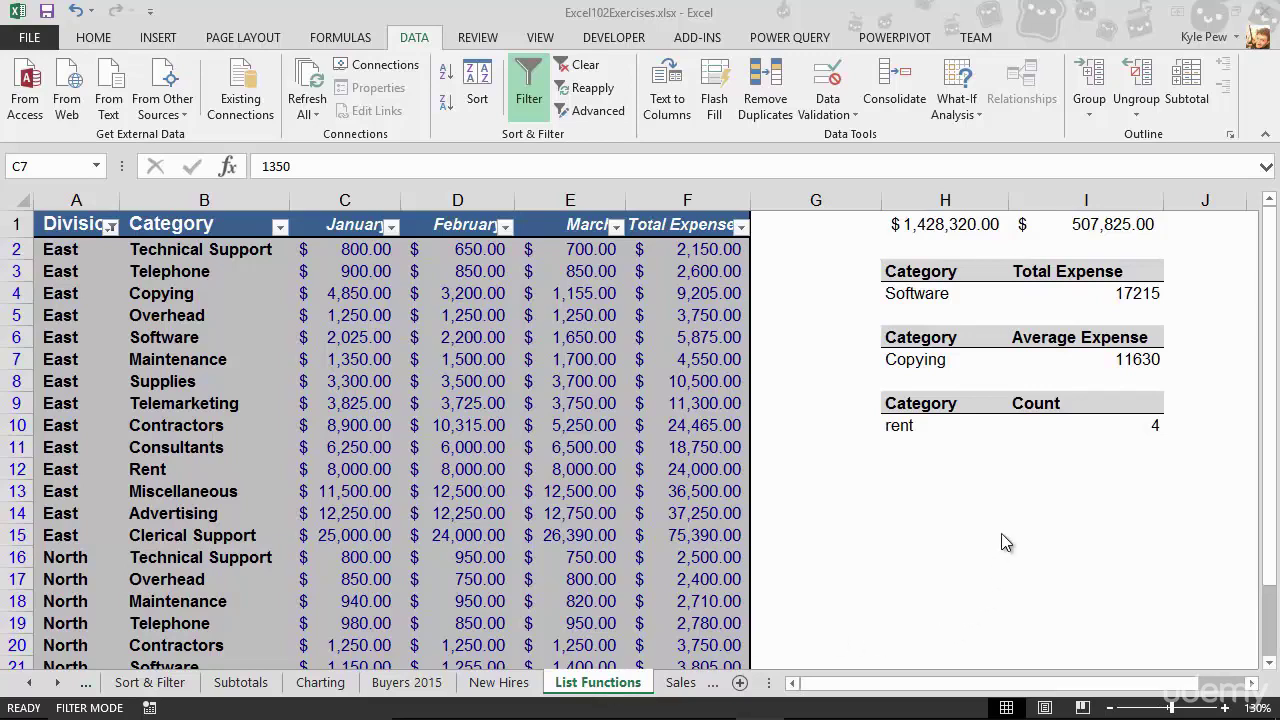
- Inspect the category cells H4, H7 and H10 of the three summary tables
{"action": "left_click", "coordinate": [901, 293]}
{"action": "left_click", "coordinate": [902, 359]}
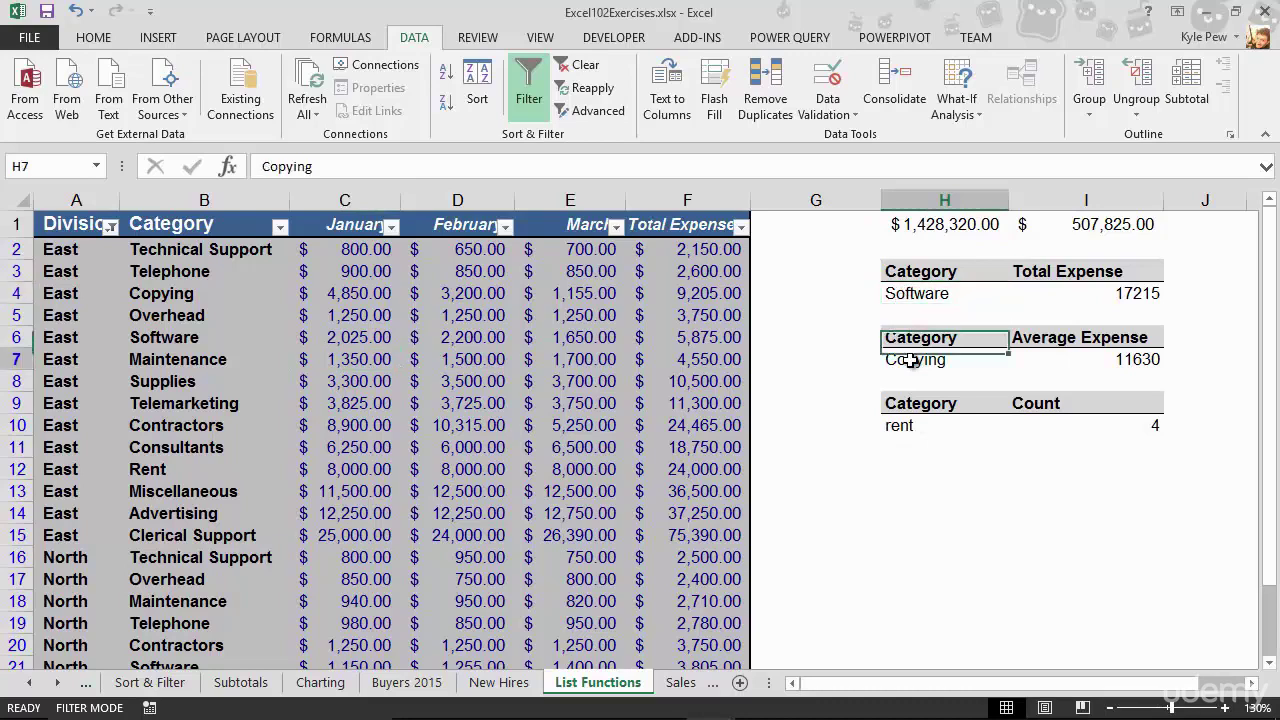
{"action": "left_click", "coordinate": [901, 428]}
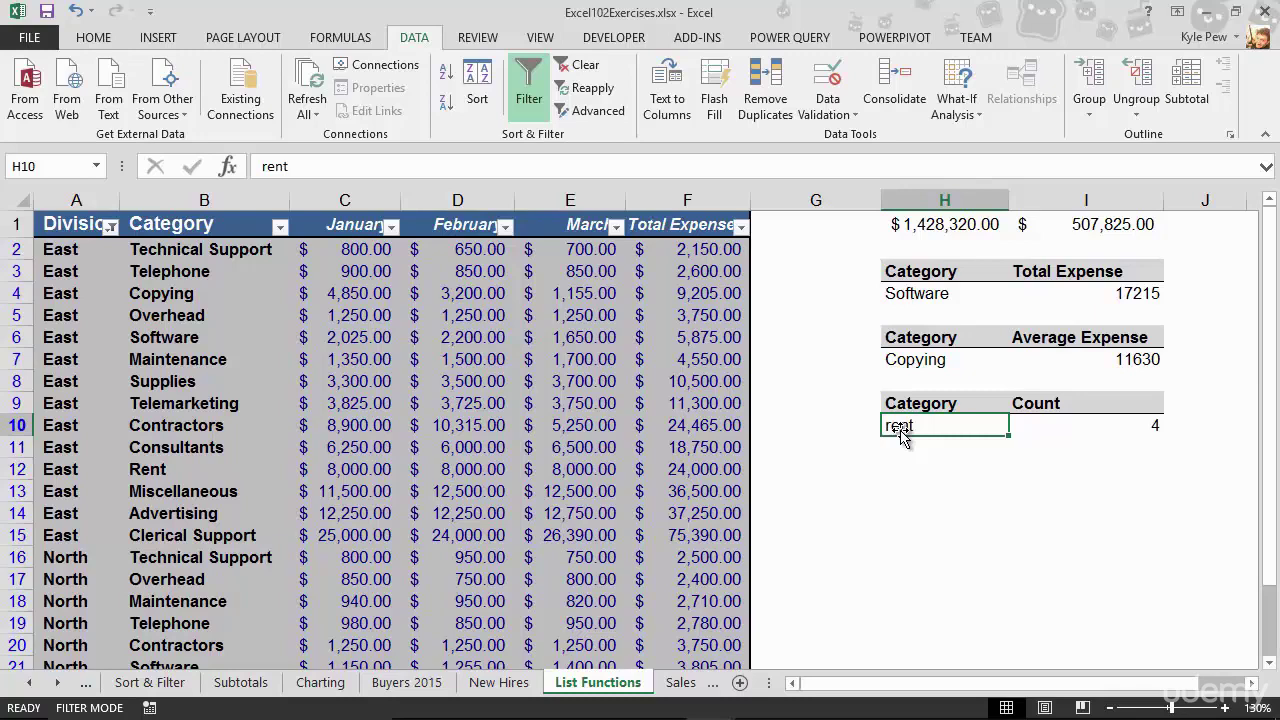
{"action": "left_click", "coordinate": [948, 294]}
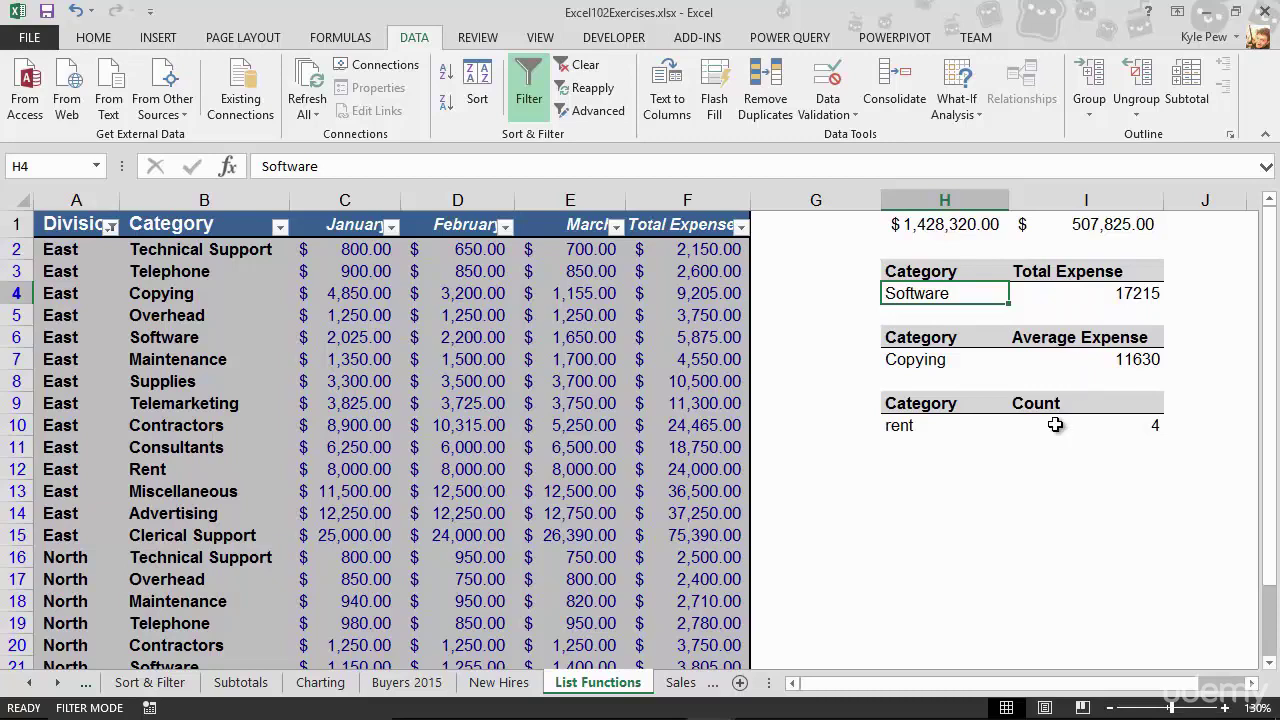
- Start a category list in empty column N, entering Software, Copying and Rent in cells N3 to N5
{"action": "left_click", "coordinate": [1251, 683]}
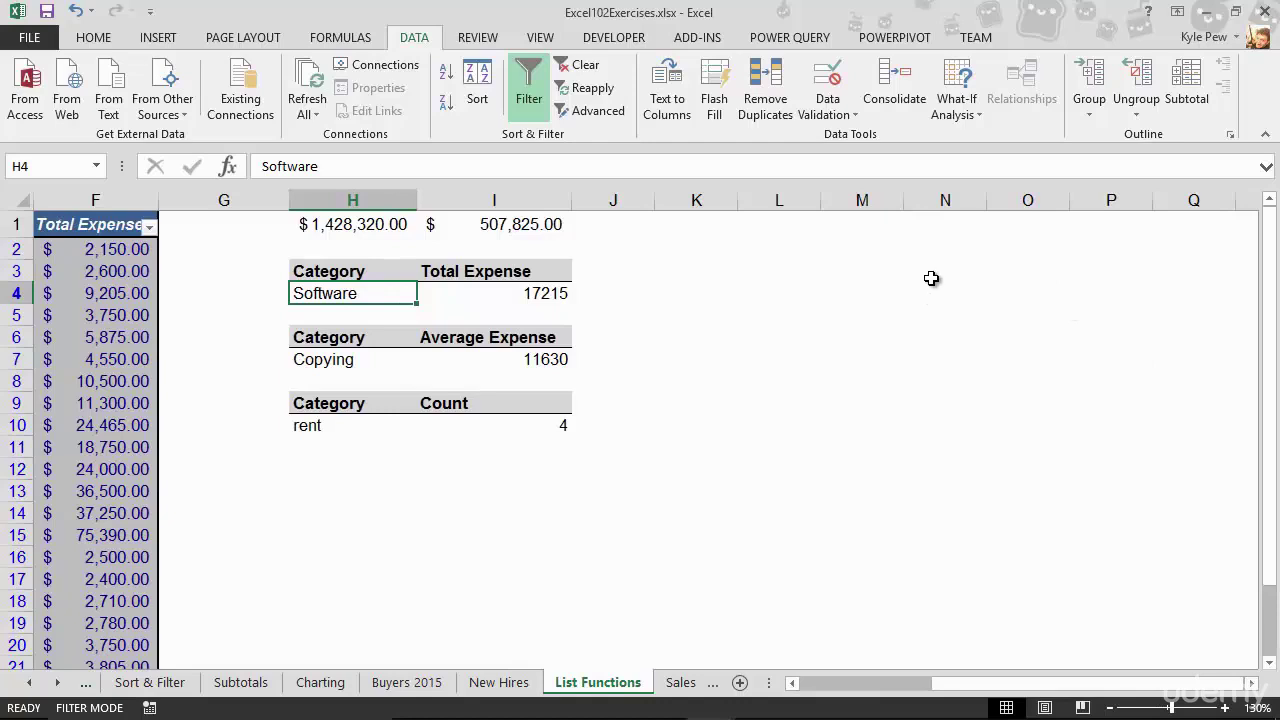
{"action": "left_click", "coordinate": [931, 278]}
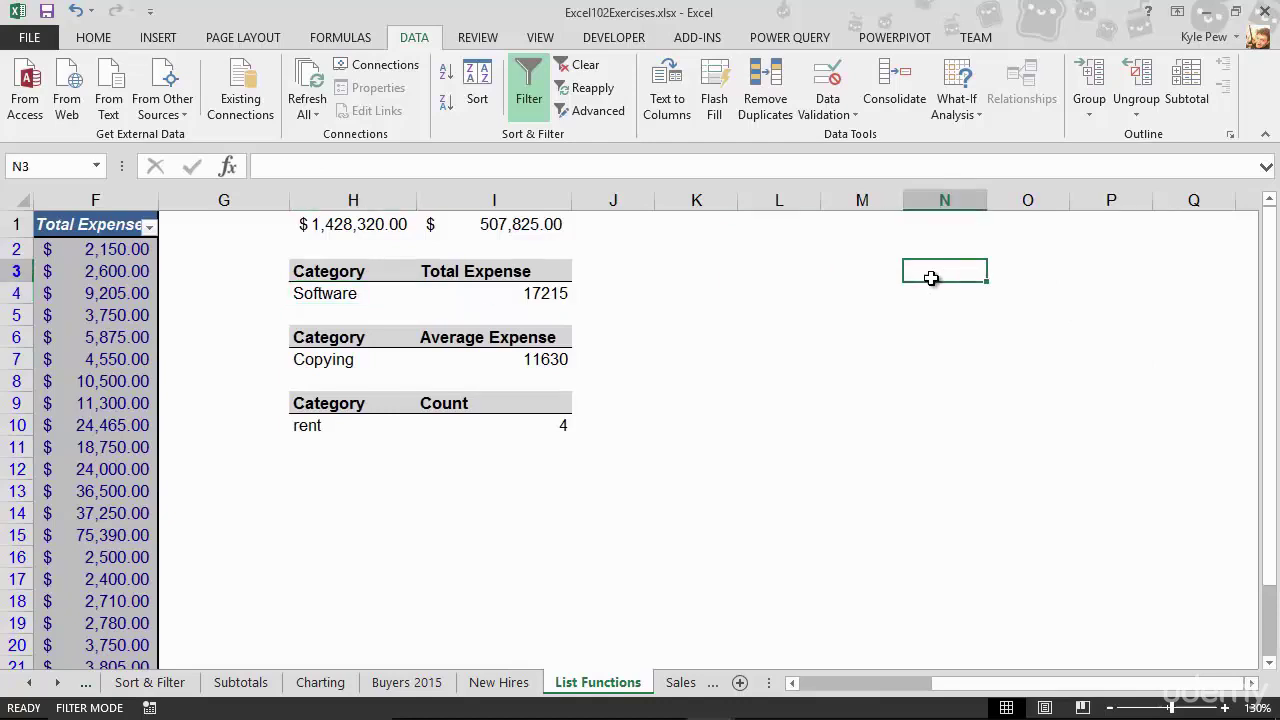
{"action": "type", "text": "Software"}
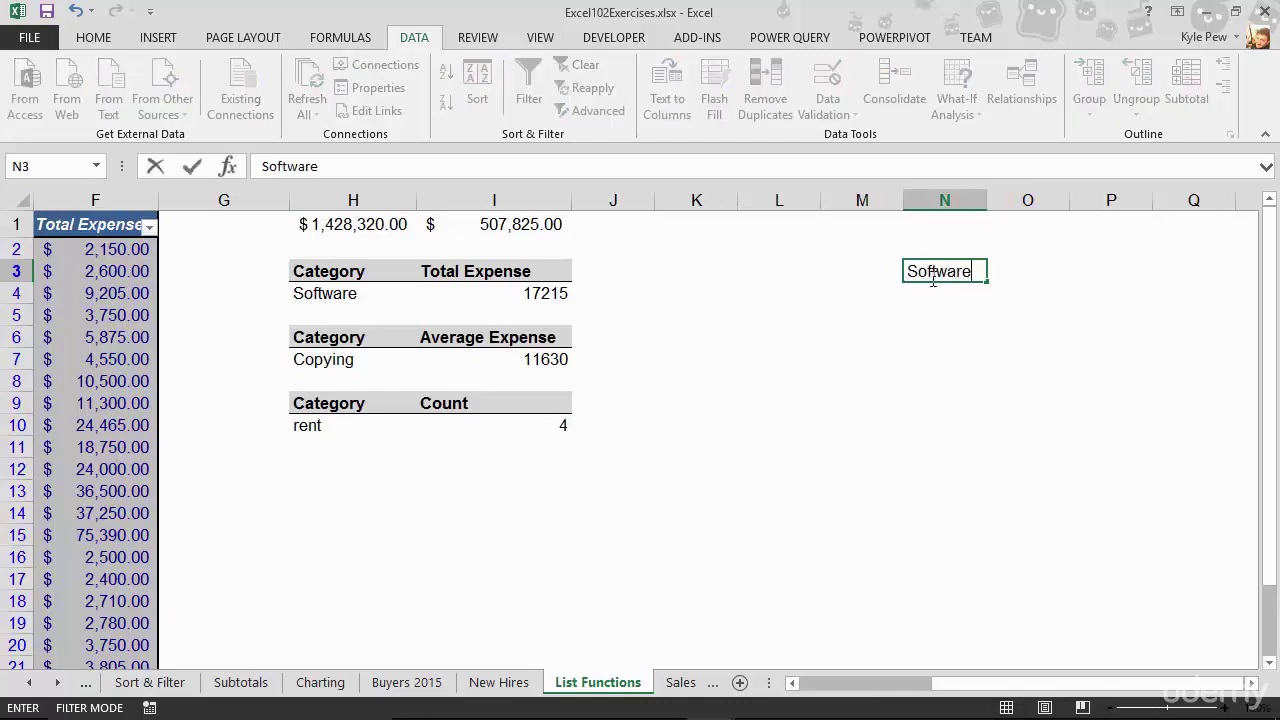
{"action": "key", "text": "Return"}
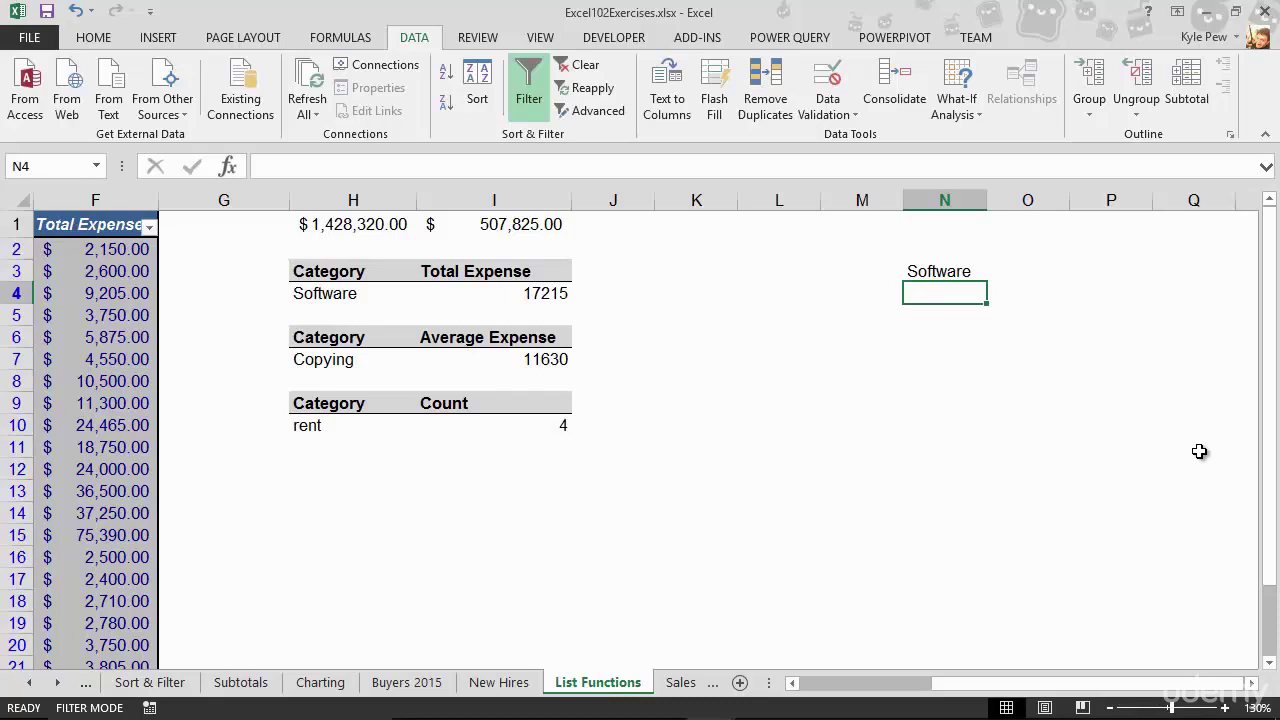
{"action": "type", "text": "Copying"}
{"action": "key", "text": "Return"}
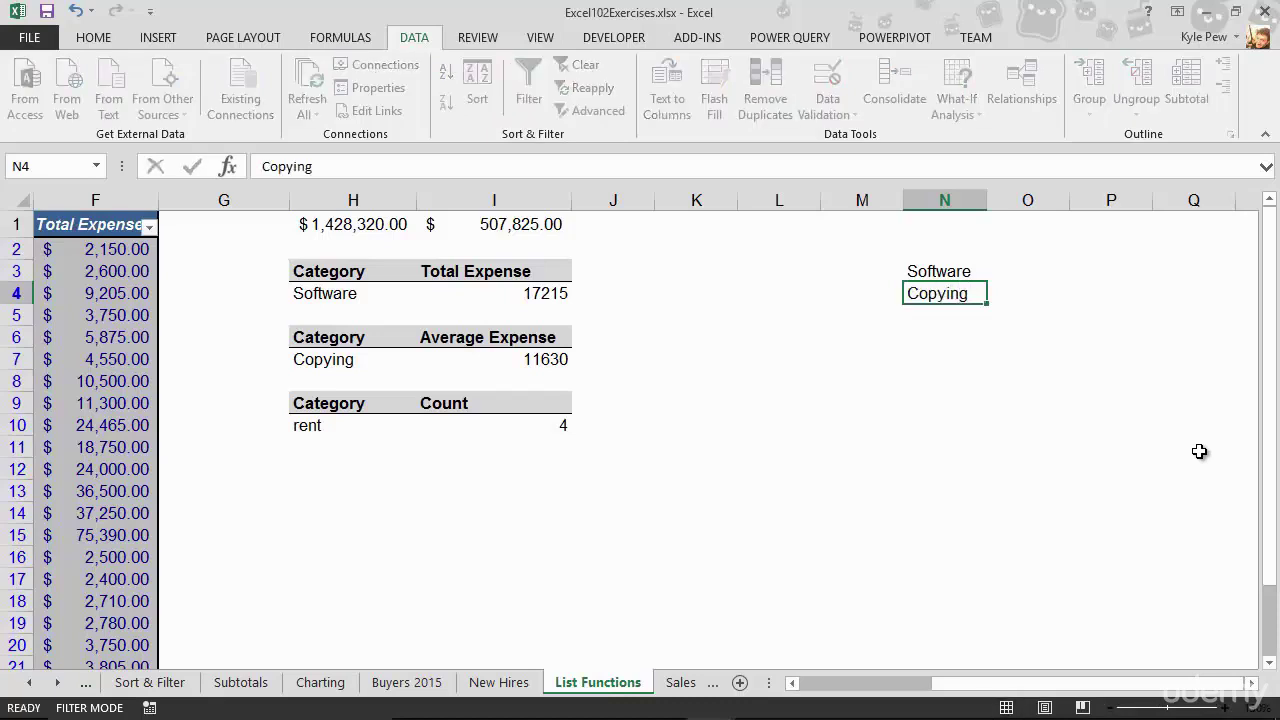
{"action": "type", "text": "Rent"}
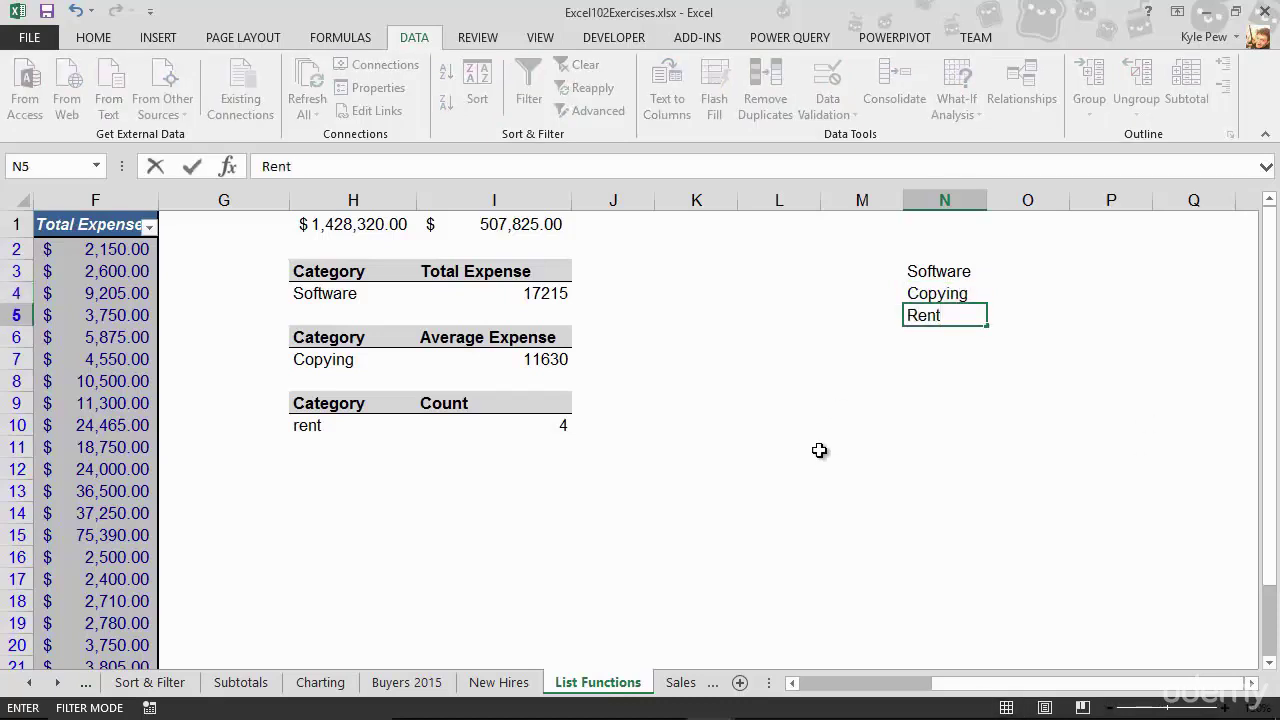
{"action": "left_click_drag", "start_coordinate": [994, 690], "coordinate": [1022, 681]}
{"action": "key", "text": "Return"}
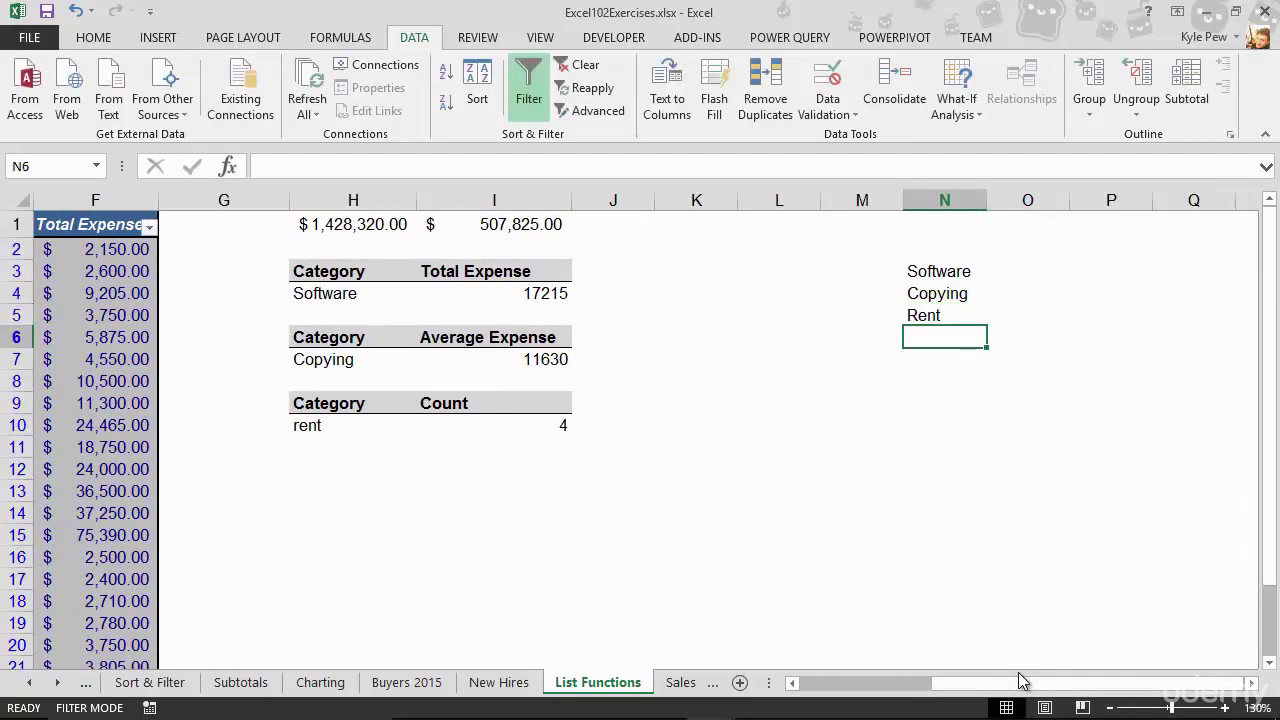
- Extend the category list with Overhead, Supplies and Technical Support in cells N6 to N8
{"action": "type", "text": "Overhead"}
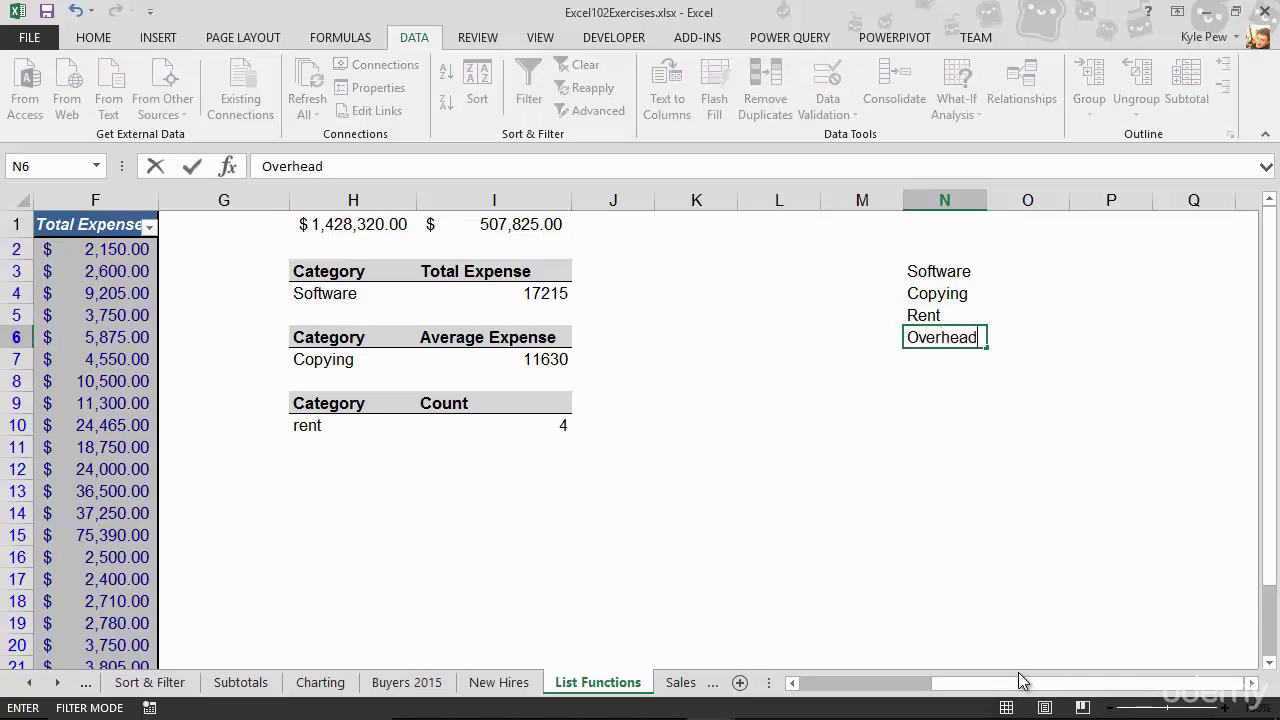
{"action": "key", "text": "Return"}
{"action": "type", "text": "Suppli"}
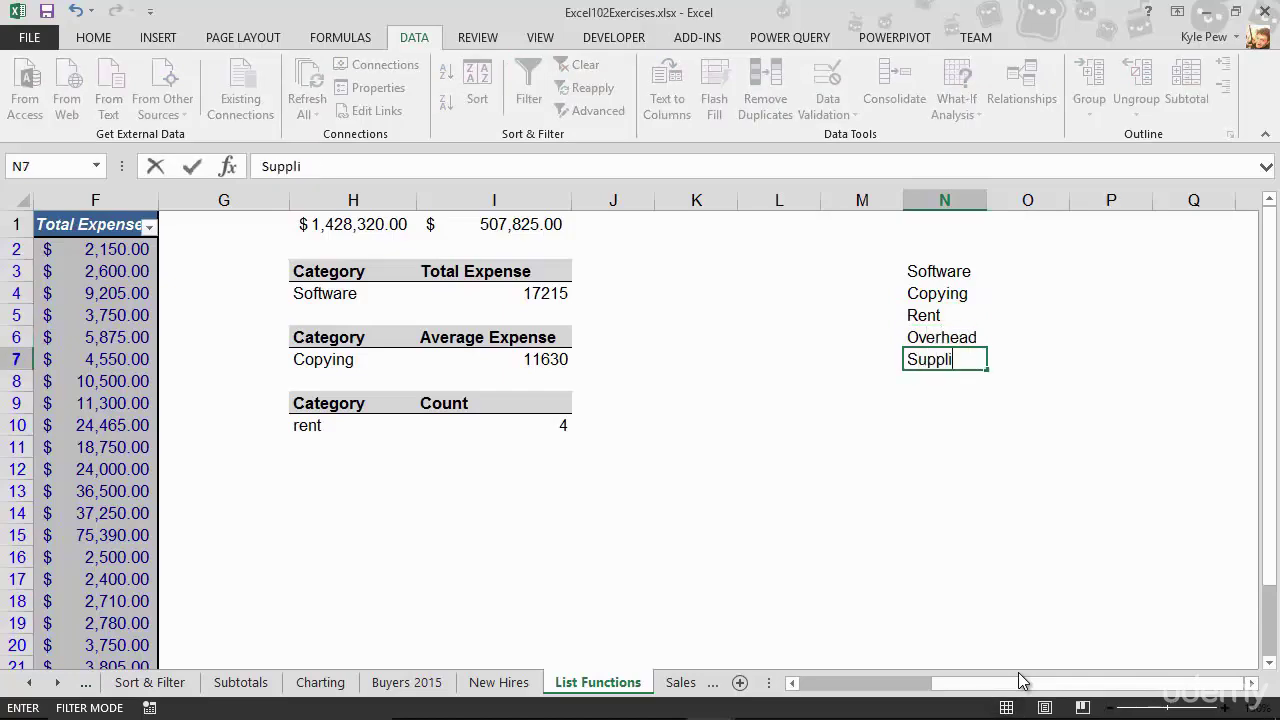
{"action": "type", "text": "es"}
{"action": "mouse_move", "coordinate": [1022, 681]}
{"action": "left_mouse_down"}
{"action": "mouse_move", "coordinate": [840, 694]}
{"action": "mouse_move", "coordinate": [1010, 684]}
{"action": "left_mouse_up"}
{"action": "left_click", "coordinate": [949, 384]}
{"action": "type", "text": "Technic"}
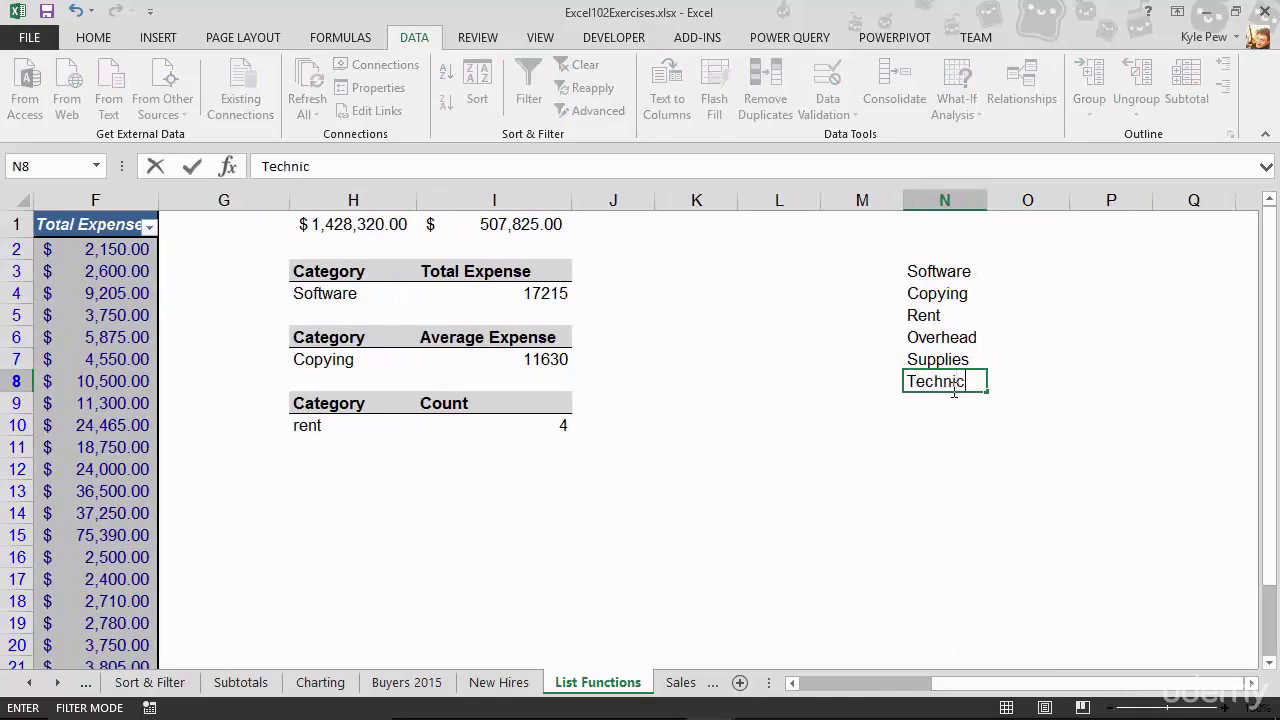
{"action": "type", "text": "al Support"}
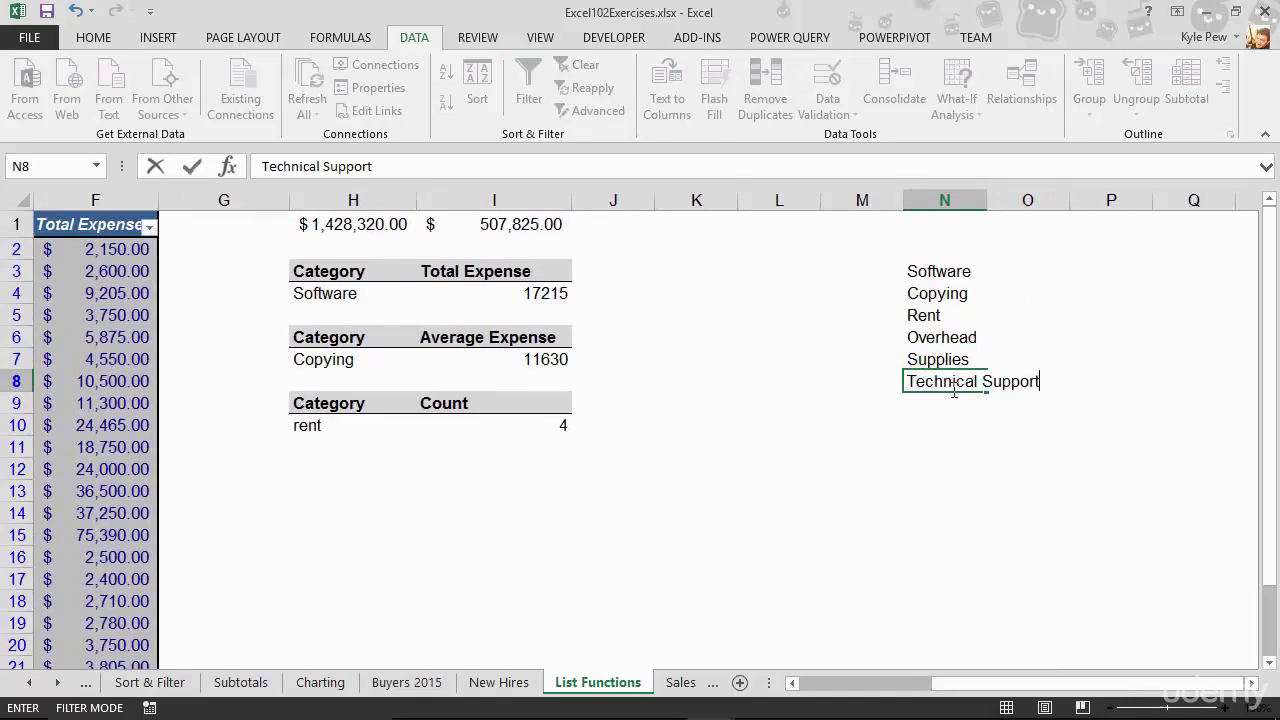
{"action": "key", "text": "Return"}
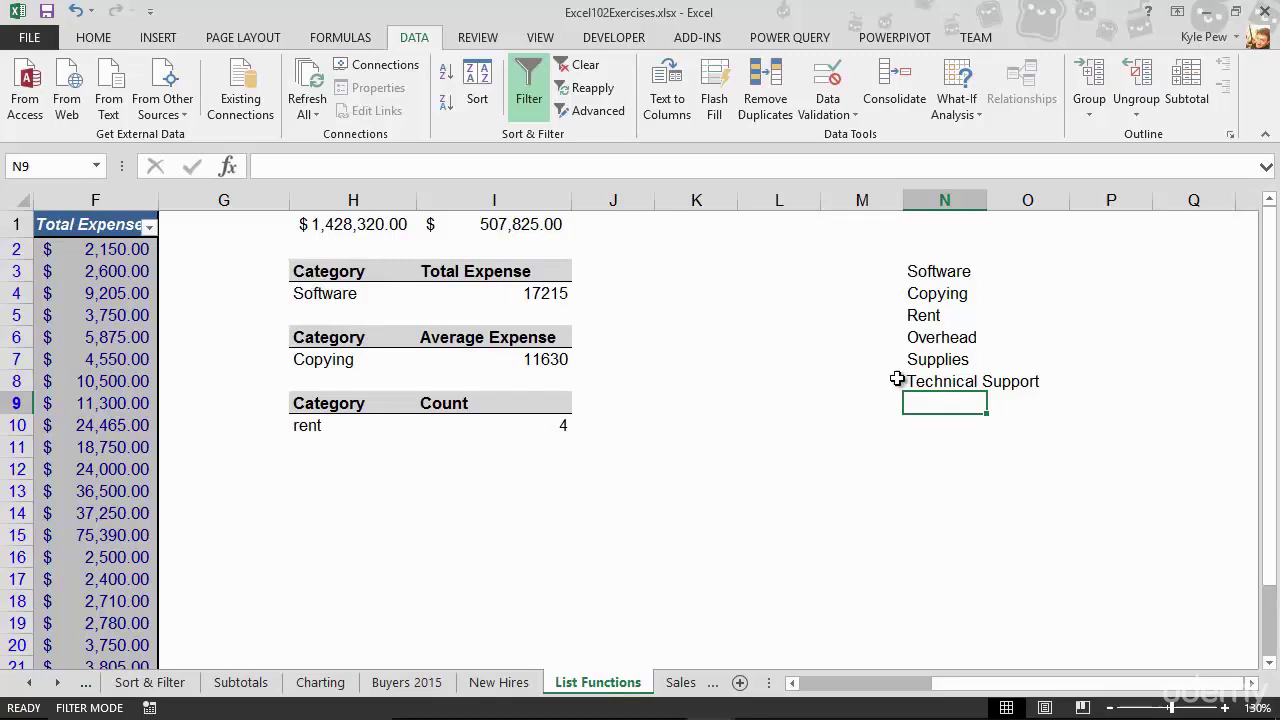
- Apply List data validation to category cells H4, H7 and H10 together, using =$N$3:$N$8 as the source
{"action": "left_click", "coordinate": [318, 298]}
{"action": "left_click", "coordinate": [323, 361], "text": "ctrl"}
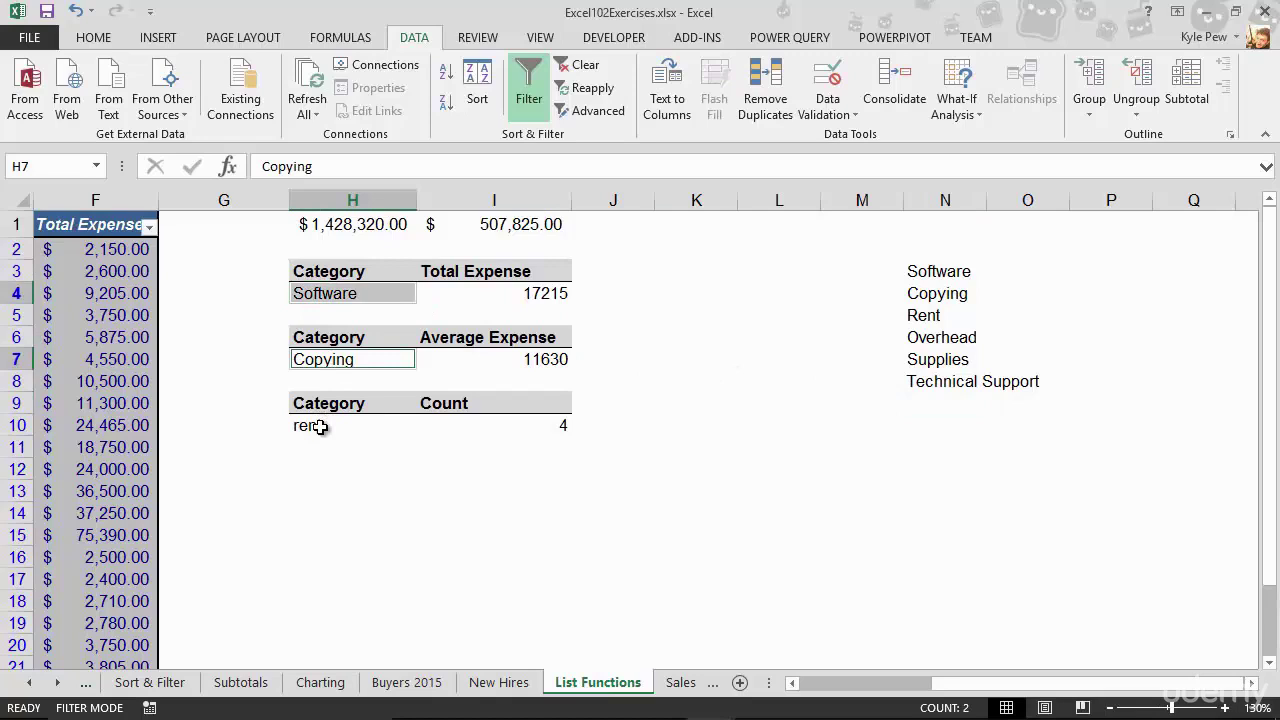
{"action": "left_click", "coordinate": [320, 427], "text": "ctrl"}
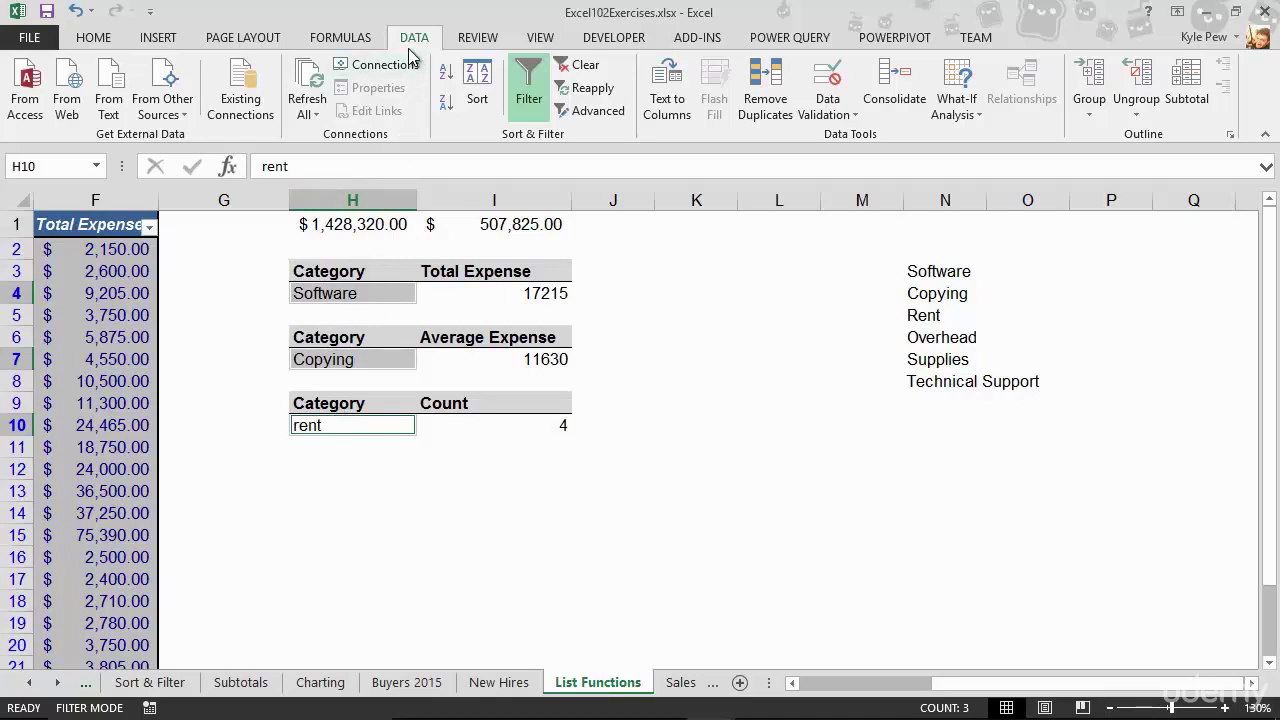
{"action": "left_click", "coordinate": [836, 110]}
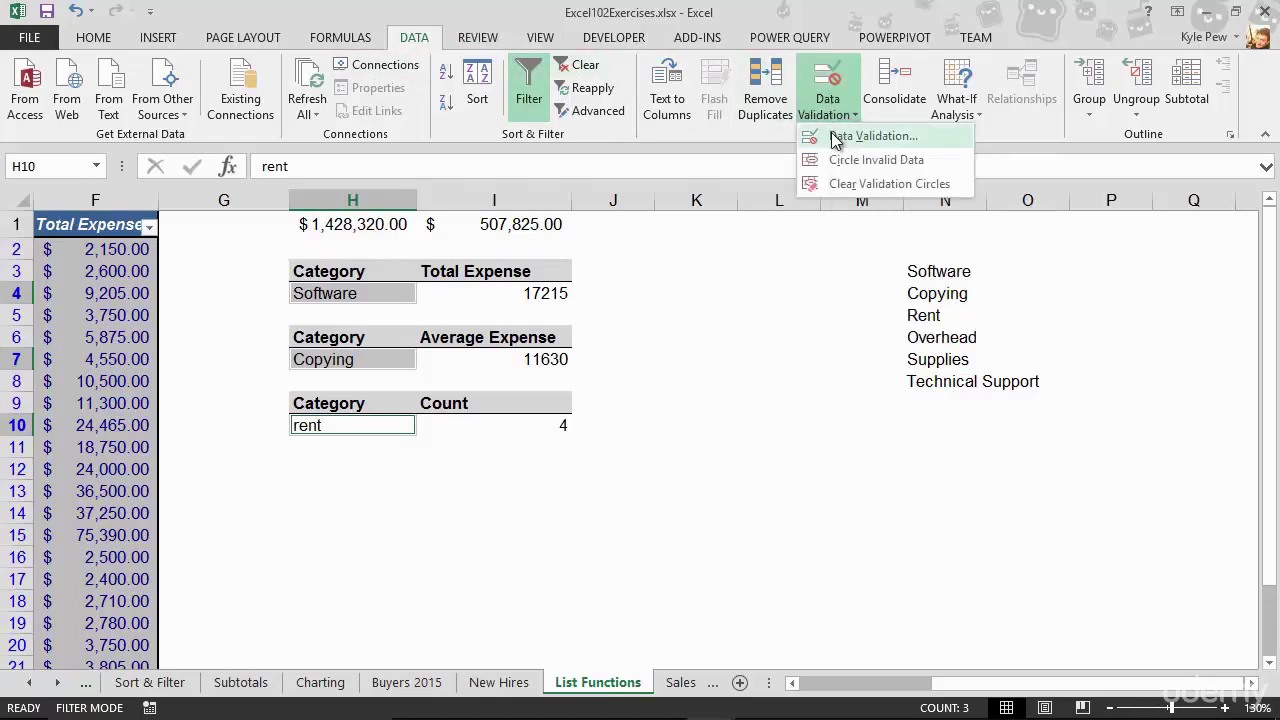
{"action": "left_click", "coordinate": [836, 137]}
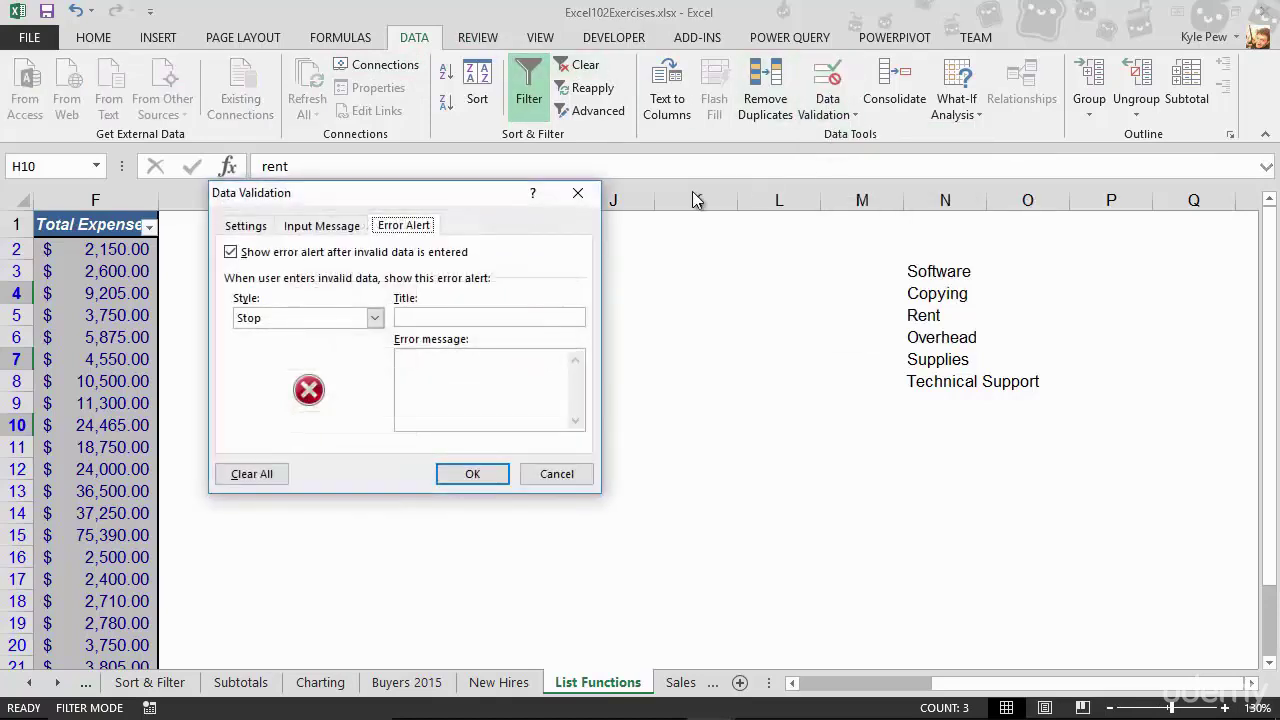
{"action": "left_click", "coordinate": [245, 227]}
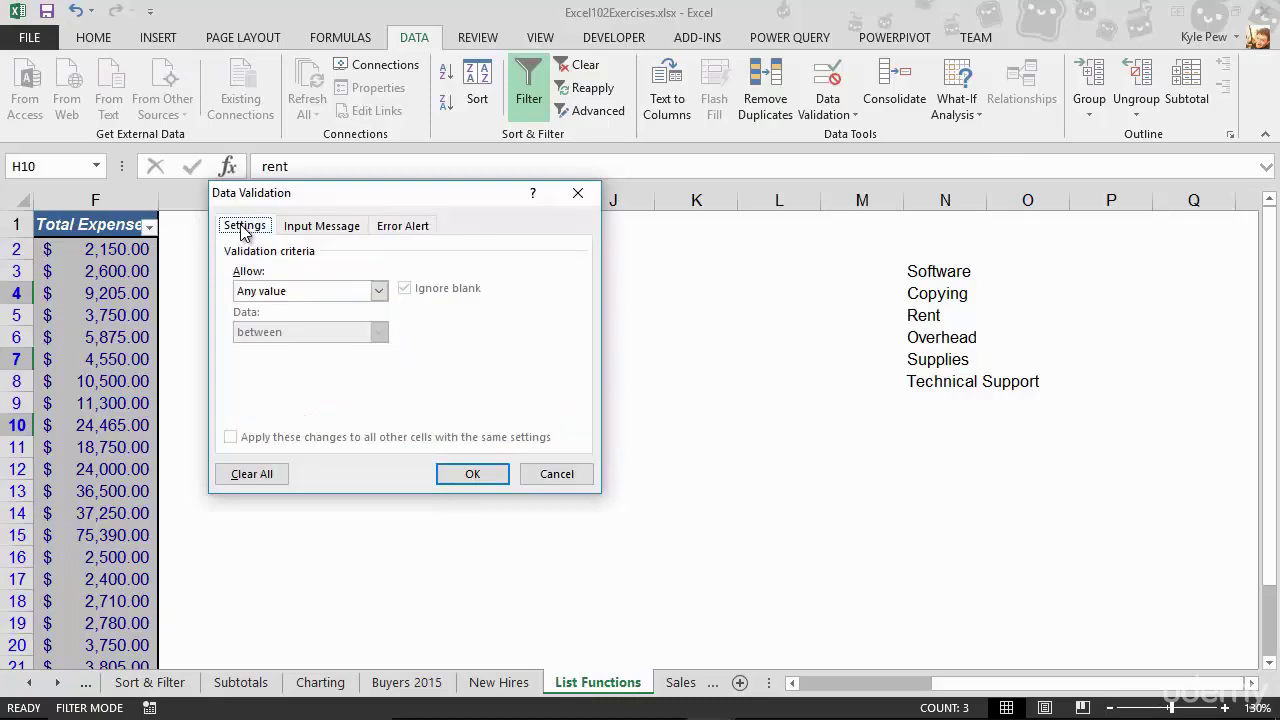
{"action": "left_click", "coordinate": [298, 293]}
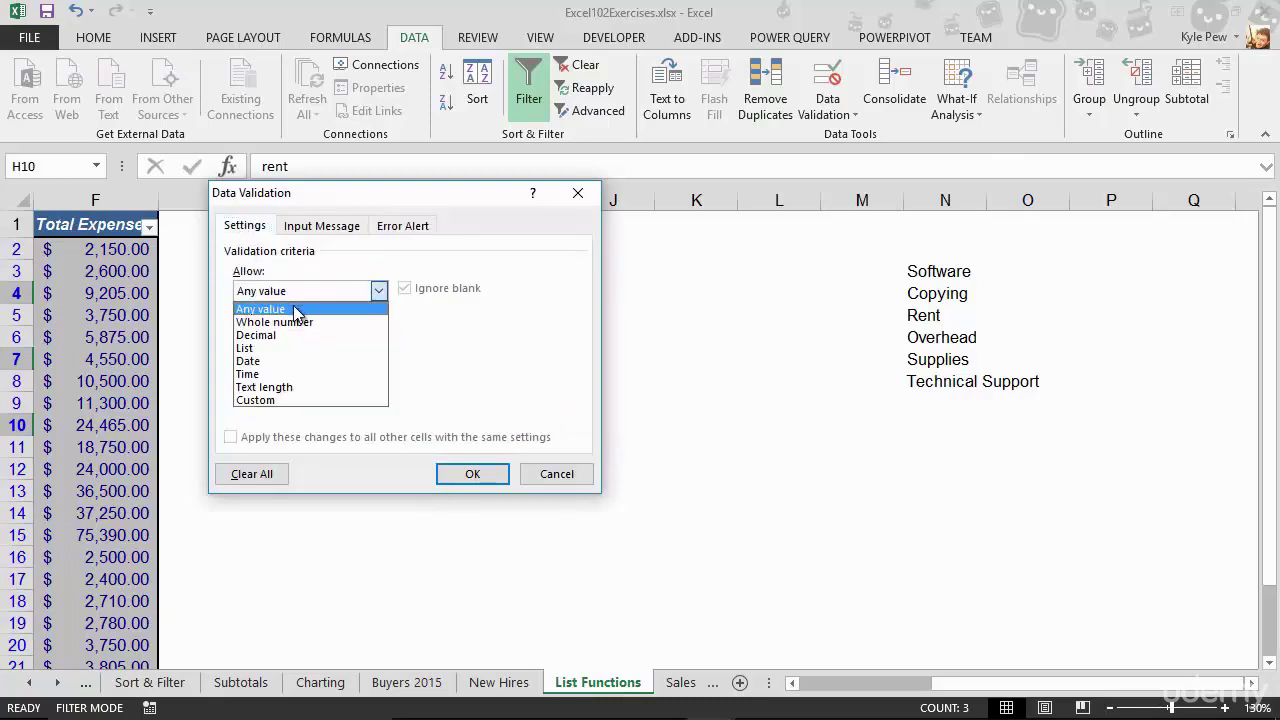
{"action": "left_click", "coordinate": [263, 346]}
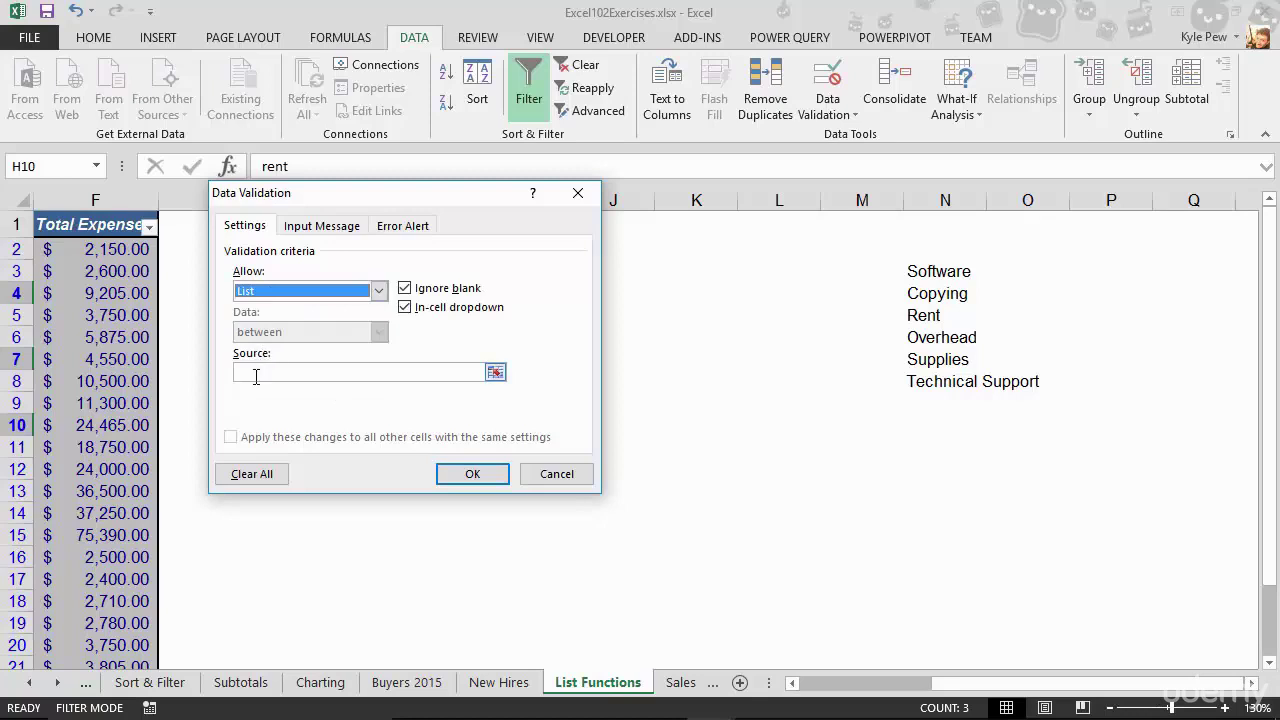
{"action": "left_click", "coordinate": [256, 374]}
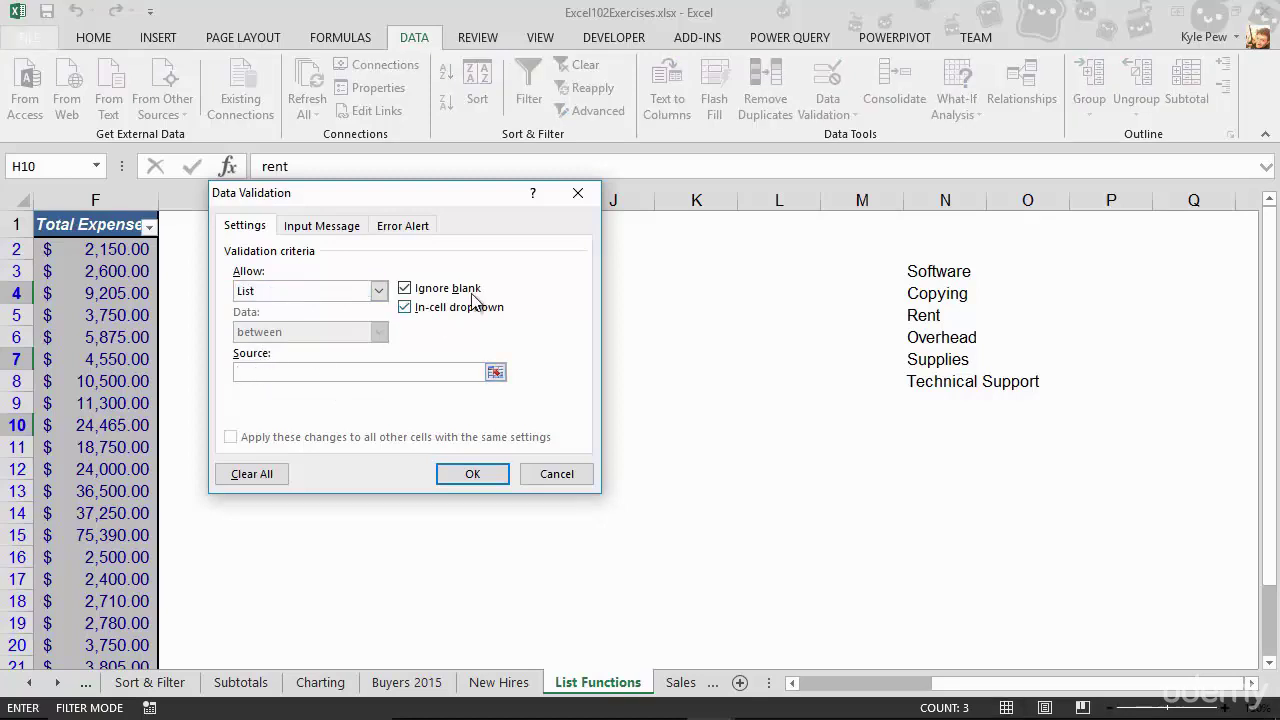
{"action": "left_click_drag", "start_coordinate": [908, 271], "coordinate": [921, 381]}
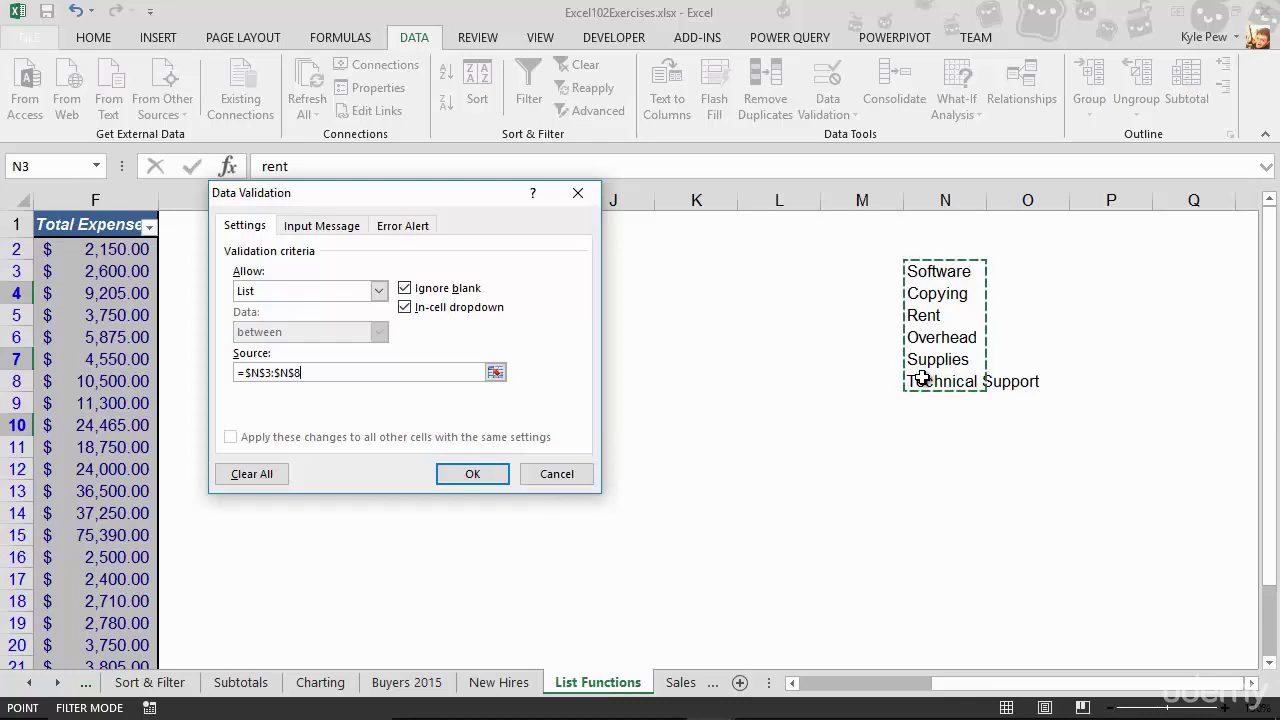
{"action": "left_click", "coordinate": [478, 470]}
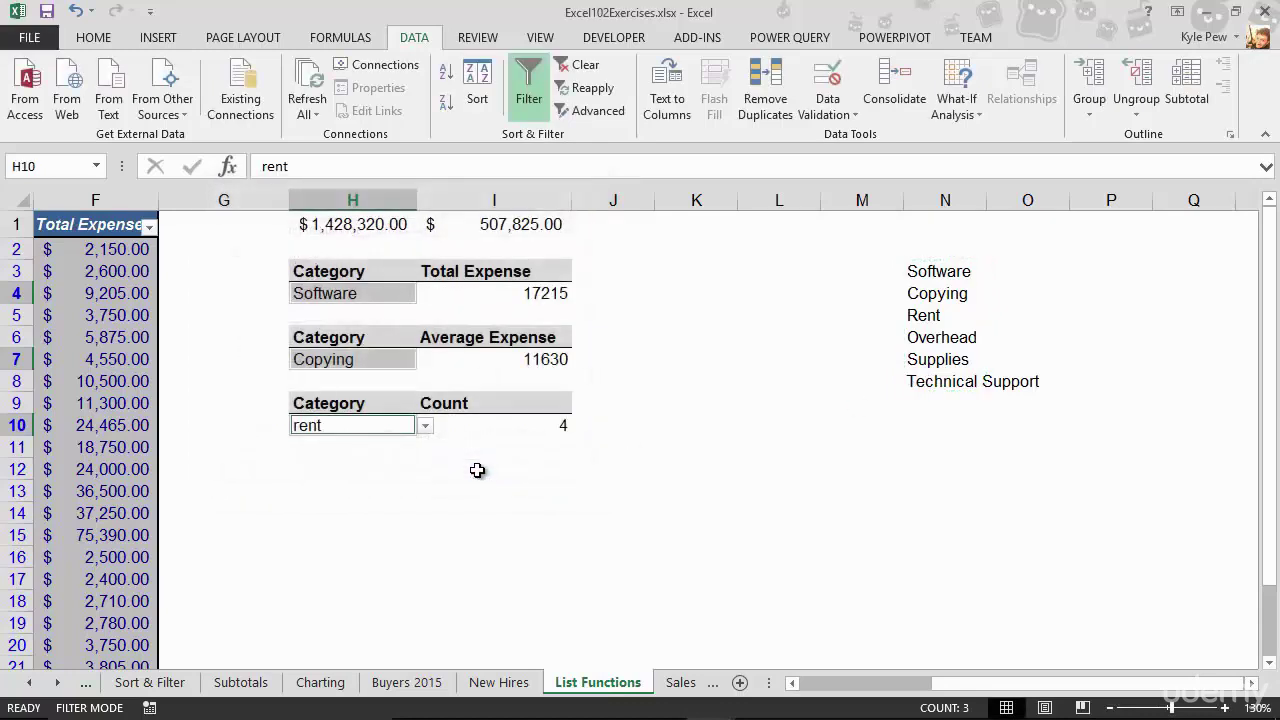
- Choose Copying as the Total Expense category in H4 and Overhead as the Average Expense category in H7 from their validation lists
{"action": "left_click", "coordinate": [395, 295]}
{"action": "left_click", "coordinate": [424, 294]}
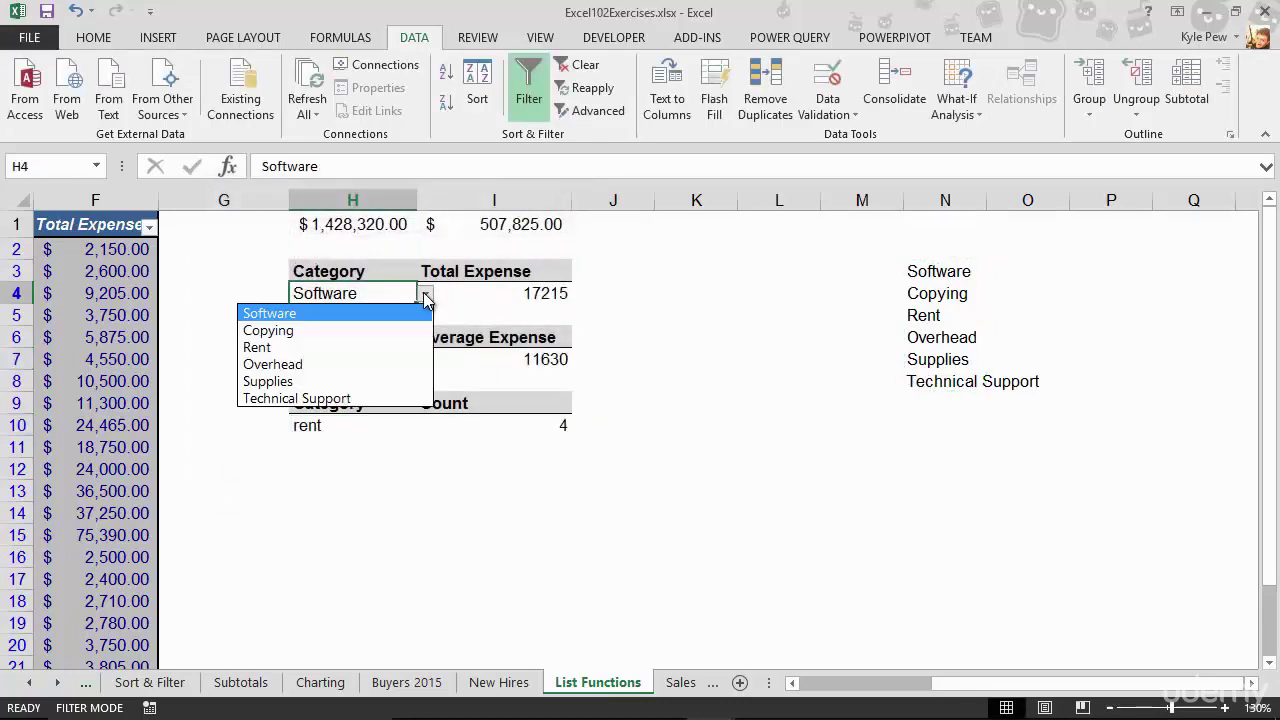
{"action": "left_click", "coordinate": [300, 331]}
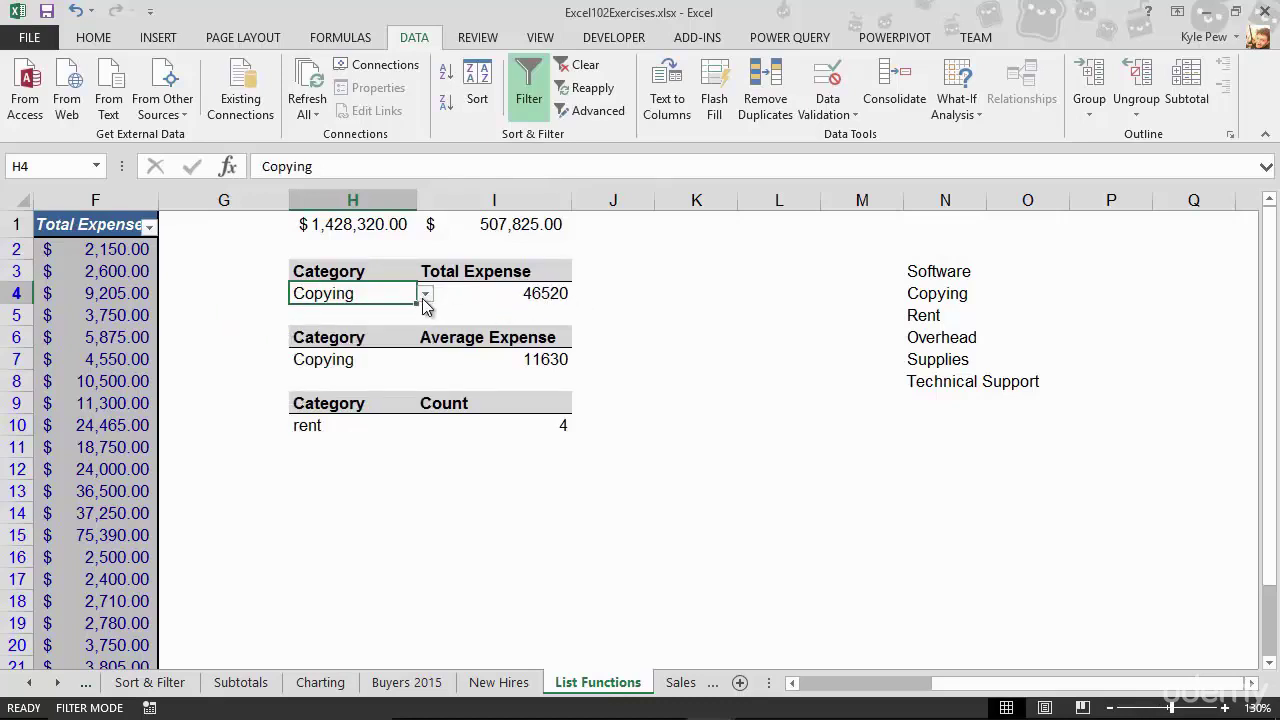
{"action": "left_click", "coordinate": [398, 360]}
{"action": "left_click", "coordinate": [425, 365]}
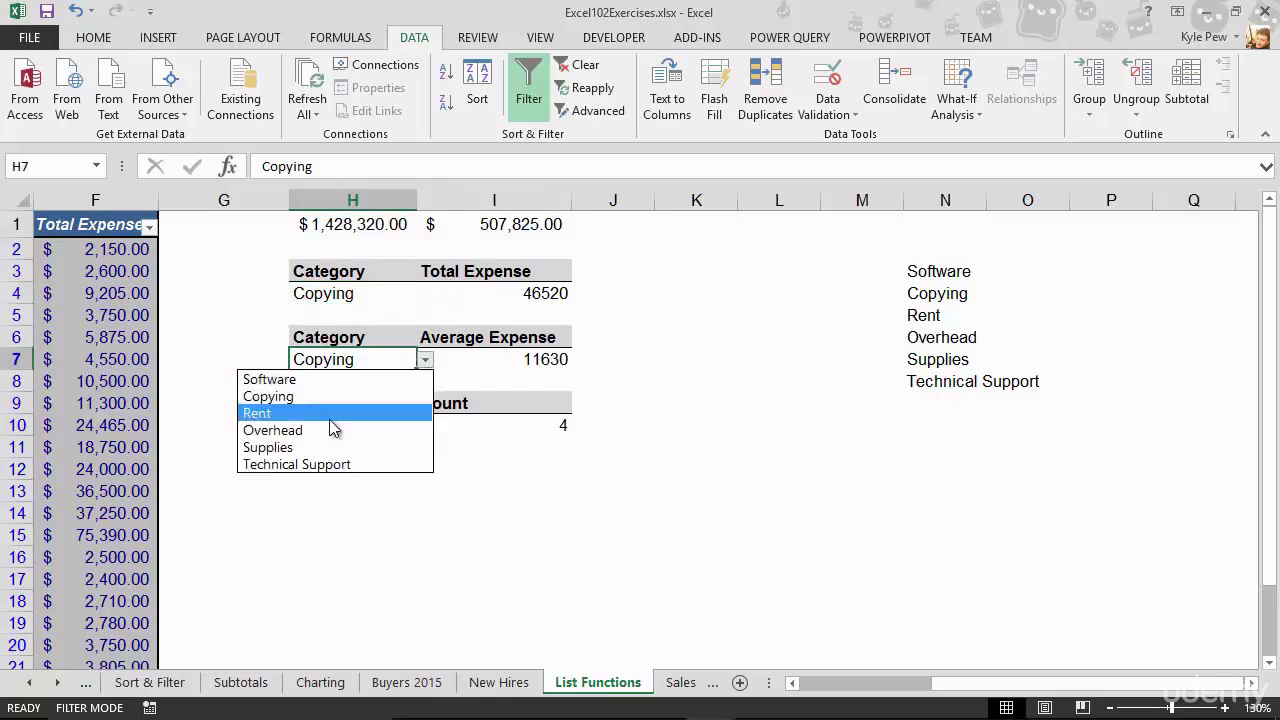
{"action": "left_click", "coordinate": [330, 430]}
- Choose Overhead from the validation list for the Count category in H10, and change the choice to Software
{"action": "left_click", "coordinate": [368, 425]}
{"action": "left_click", "coordinate": [424, 430]}
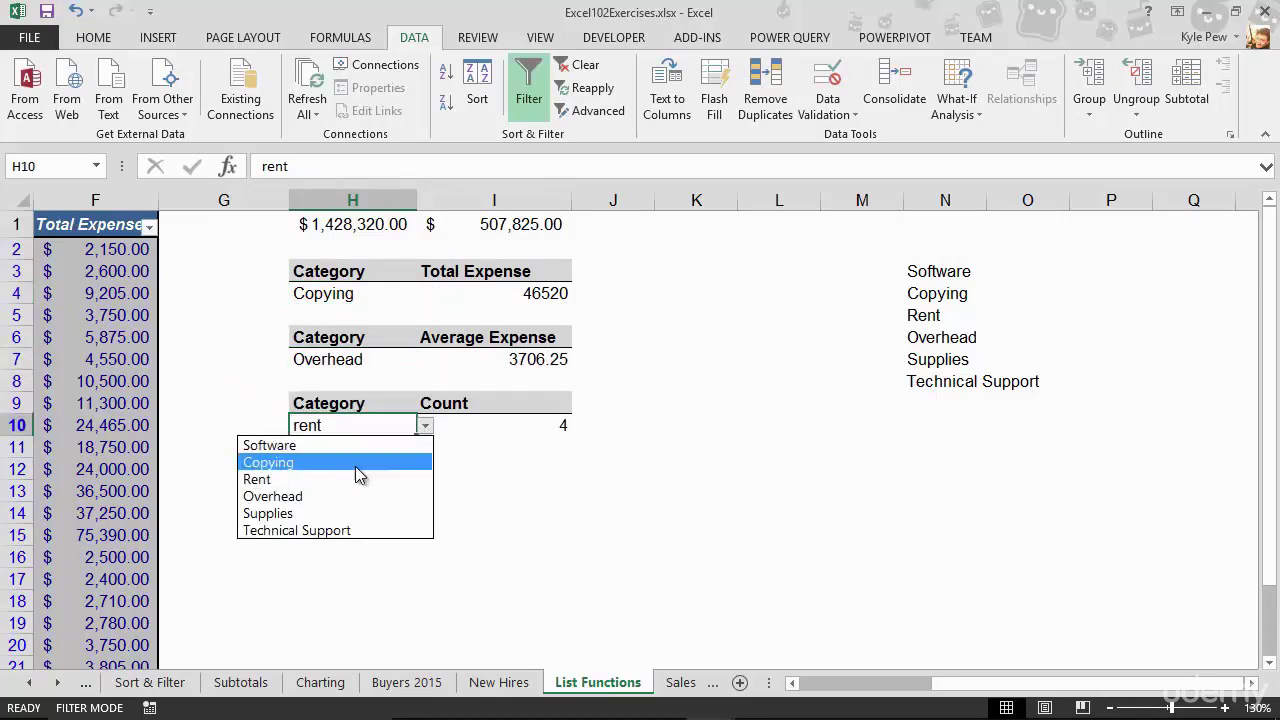
{"action": "left_click", "coordinate": [340, 496]}
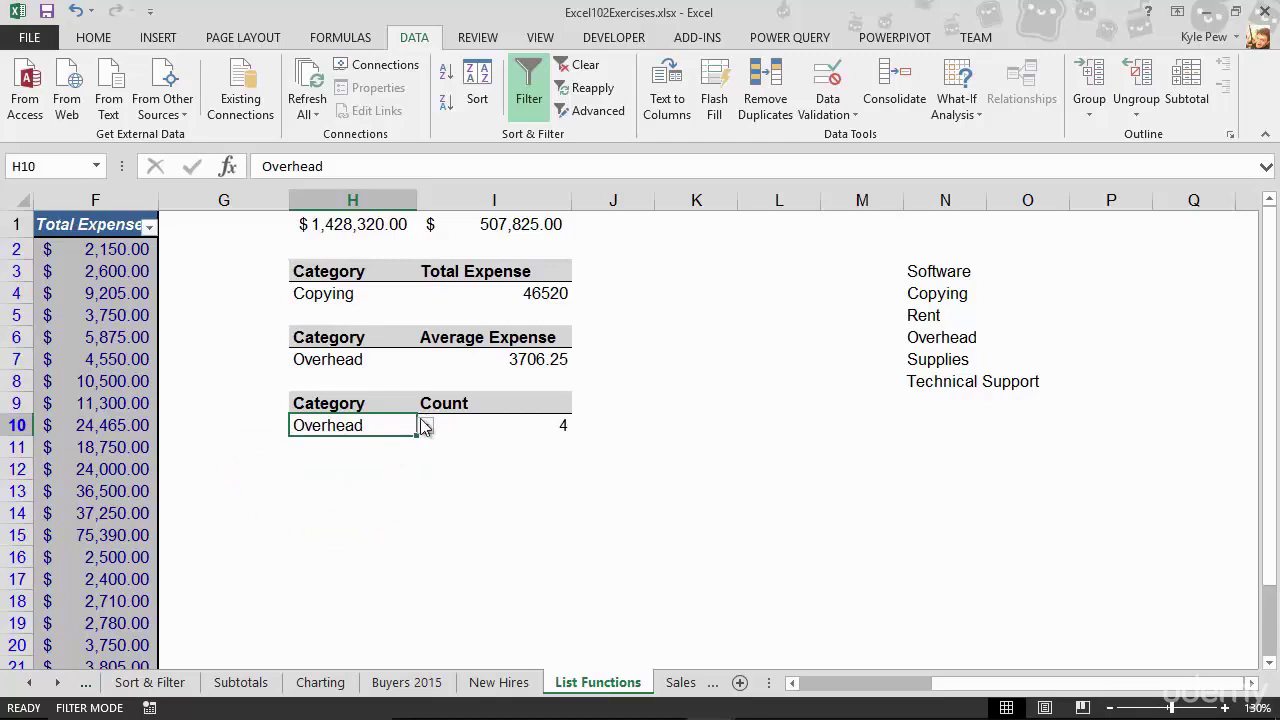
{"action": "left_click", "coordinate": [422, 427]}
{"action": "left_click", "coordinate": [357, 446]}
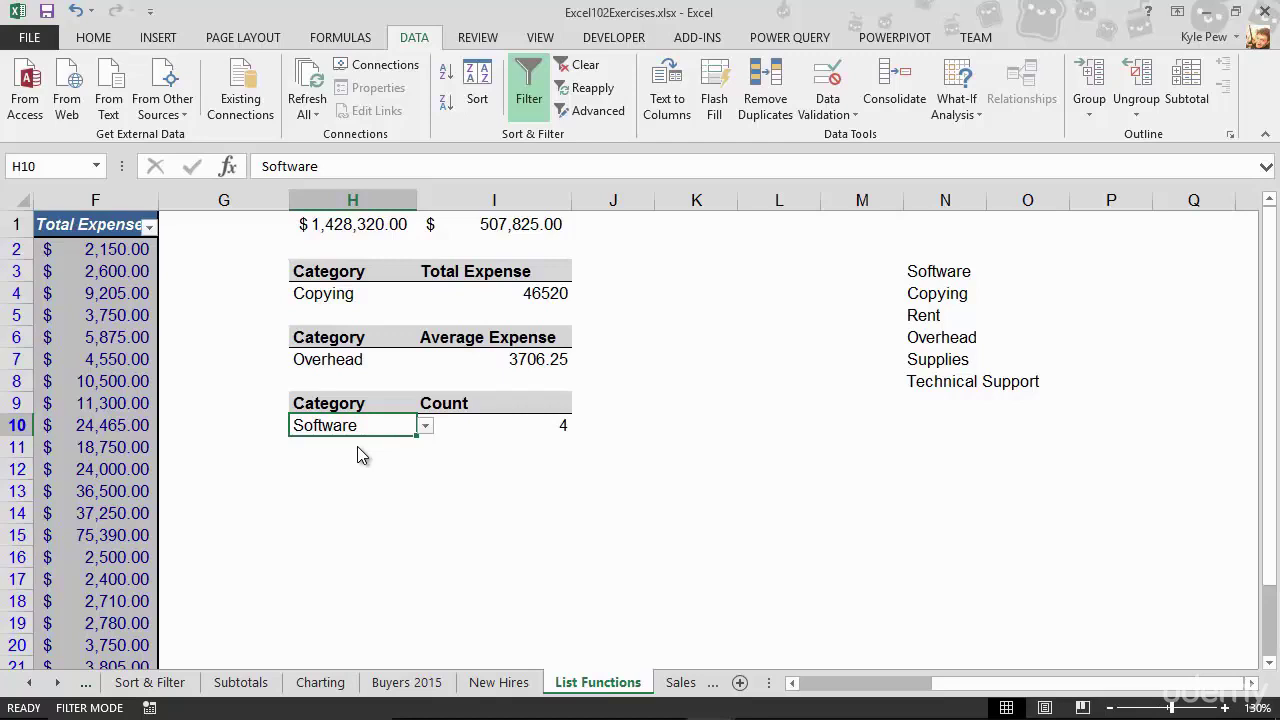
- Insert a new sheet row above the Overhead entry in cell N6 of the category list
{"action": "left_click", "coordinate": [933, 339]}
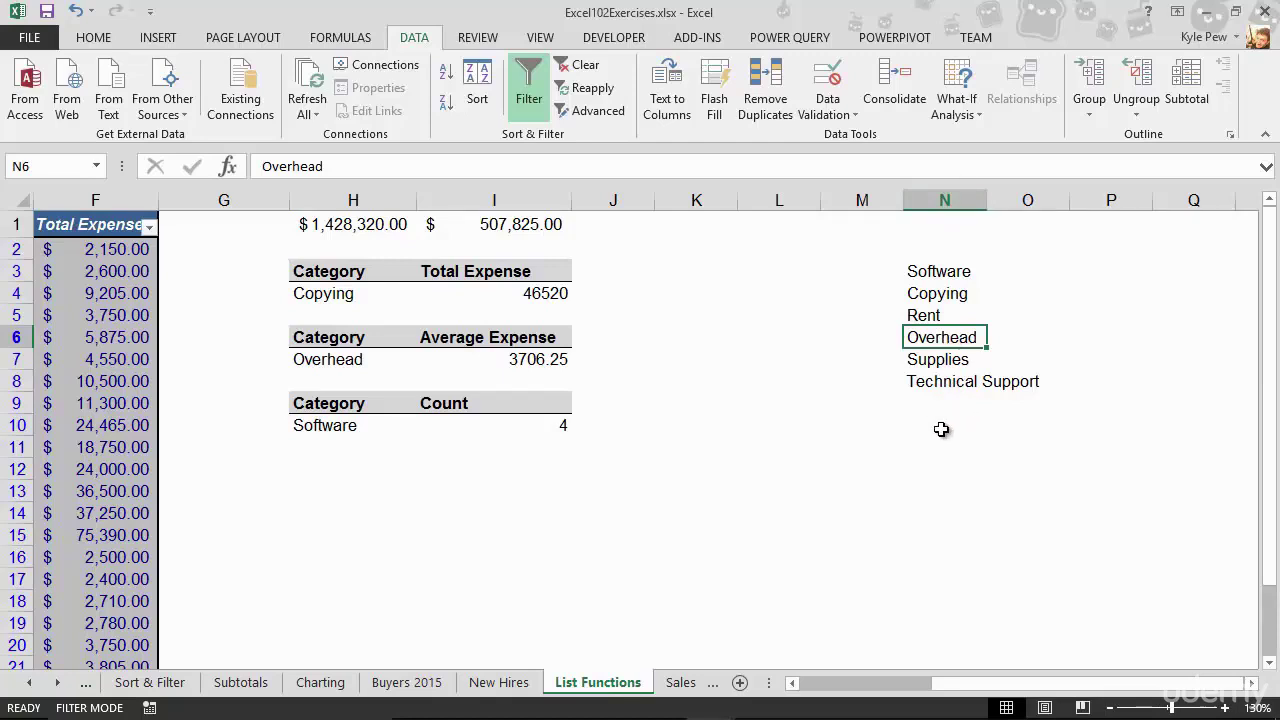
{"action": "right_click", "coordinate": [922, 338]}
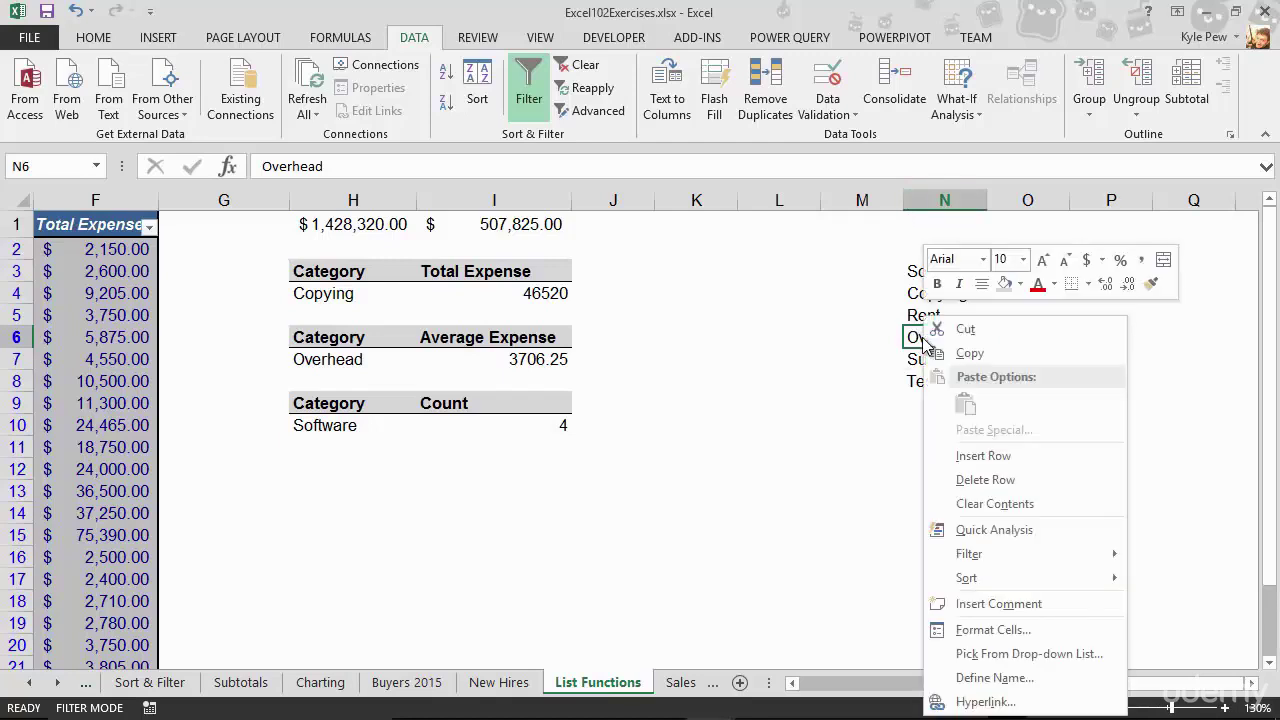
{"action": "left_click", "coordinate": [983, 456]}
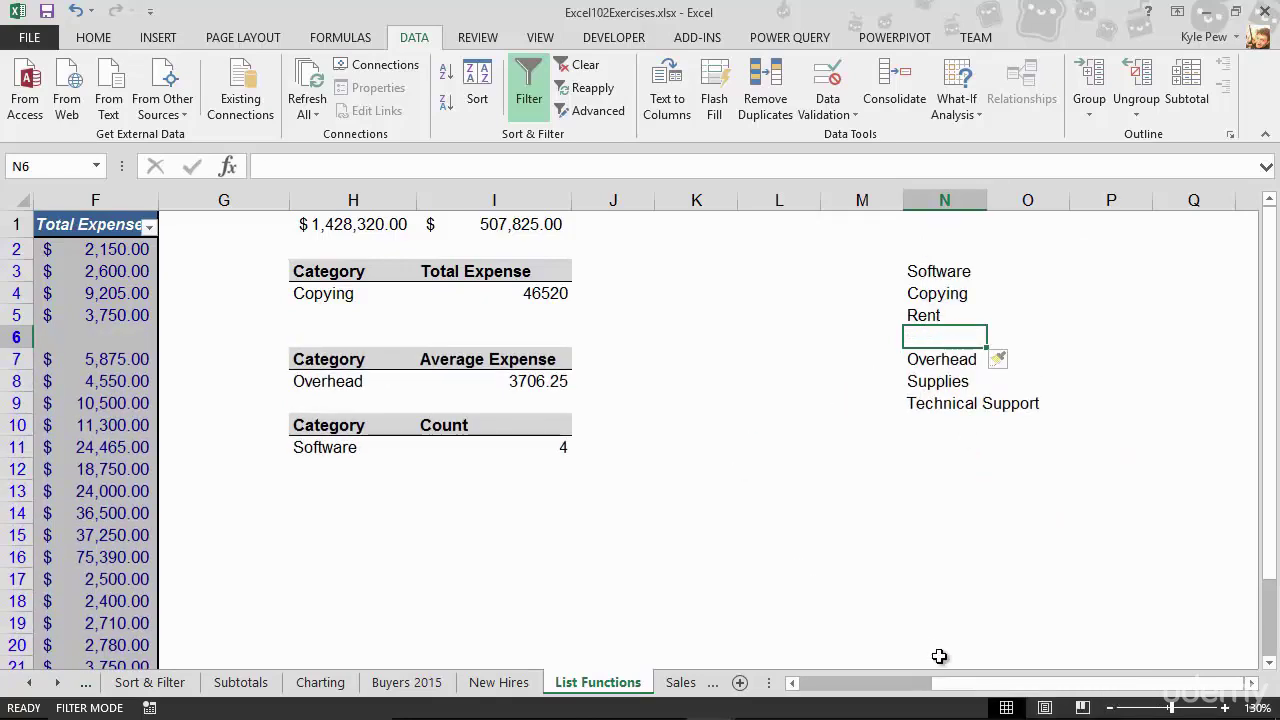
{"action": "left_click_drag", "start_coordinate": [918, 684], "coordinate": [944, 666]}
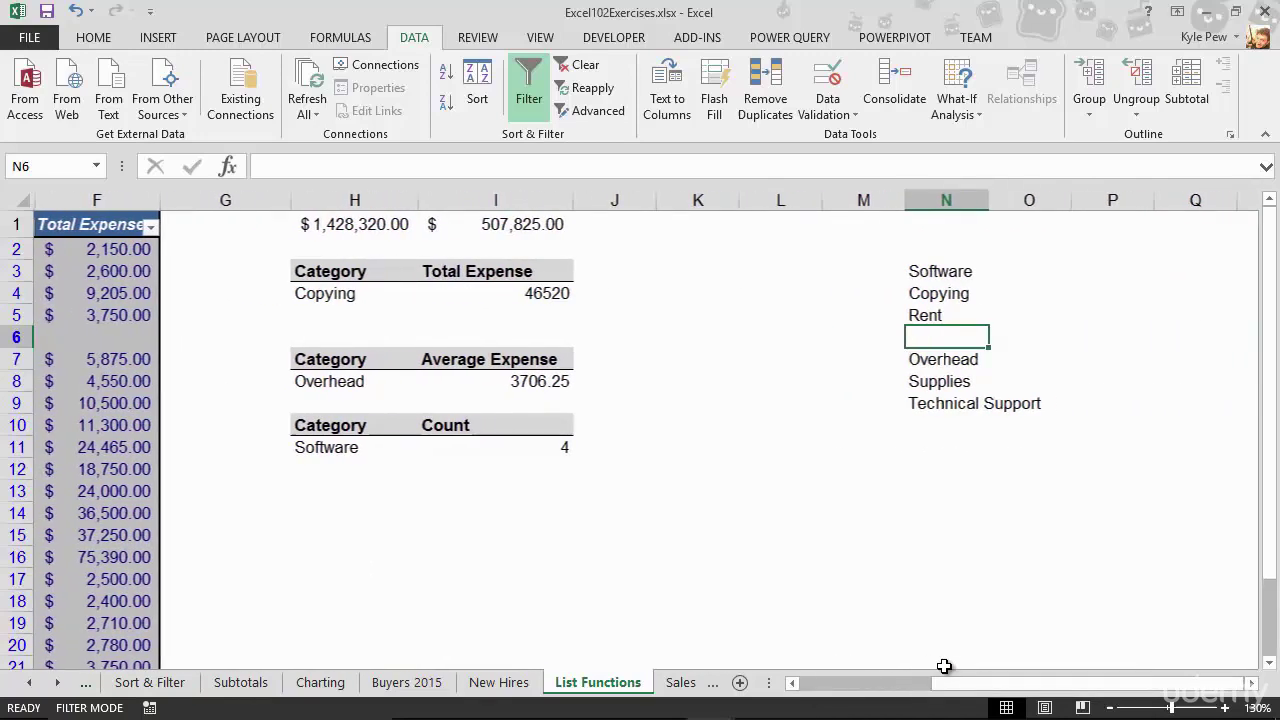
- Enter Contractors as a new category in the blank cell N6 of the category list
{"action": "type", "text": "Copyingontract"}
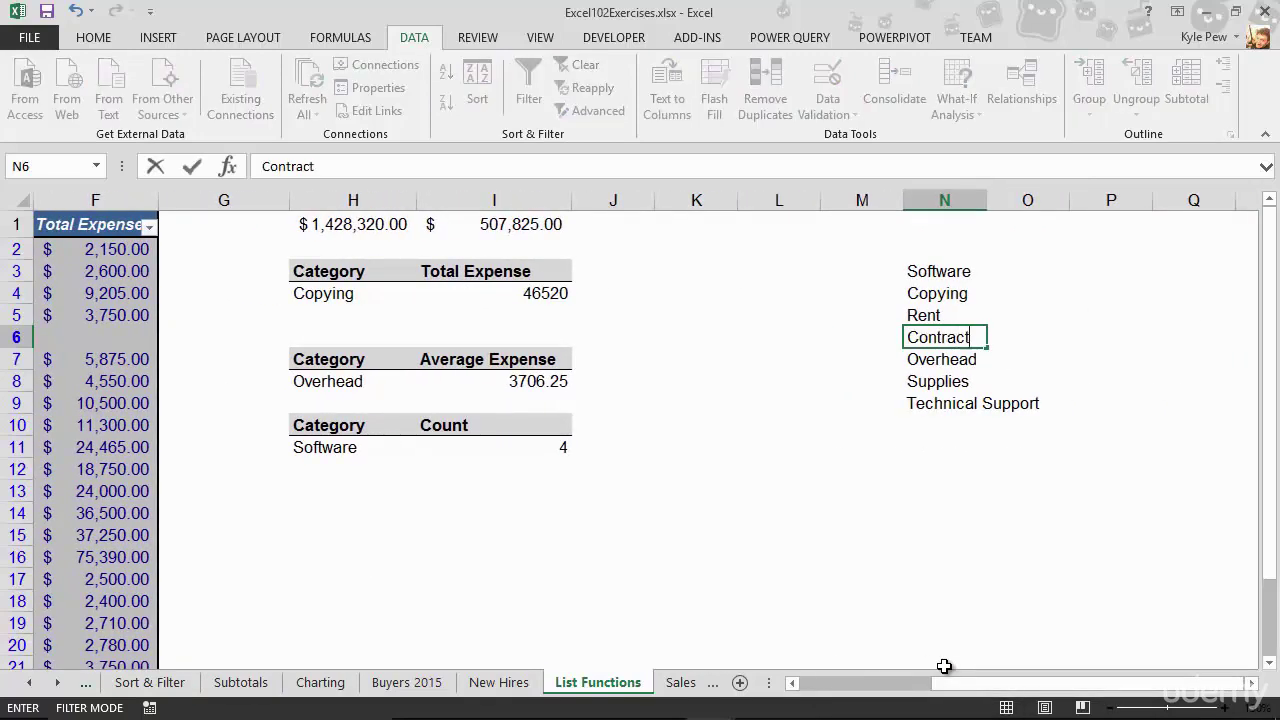
{"action": "type", "text": "ors"}
{"action": "key", "text": "Return"}
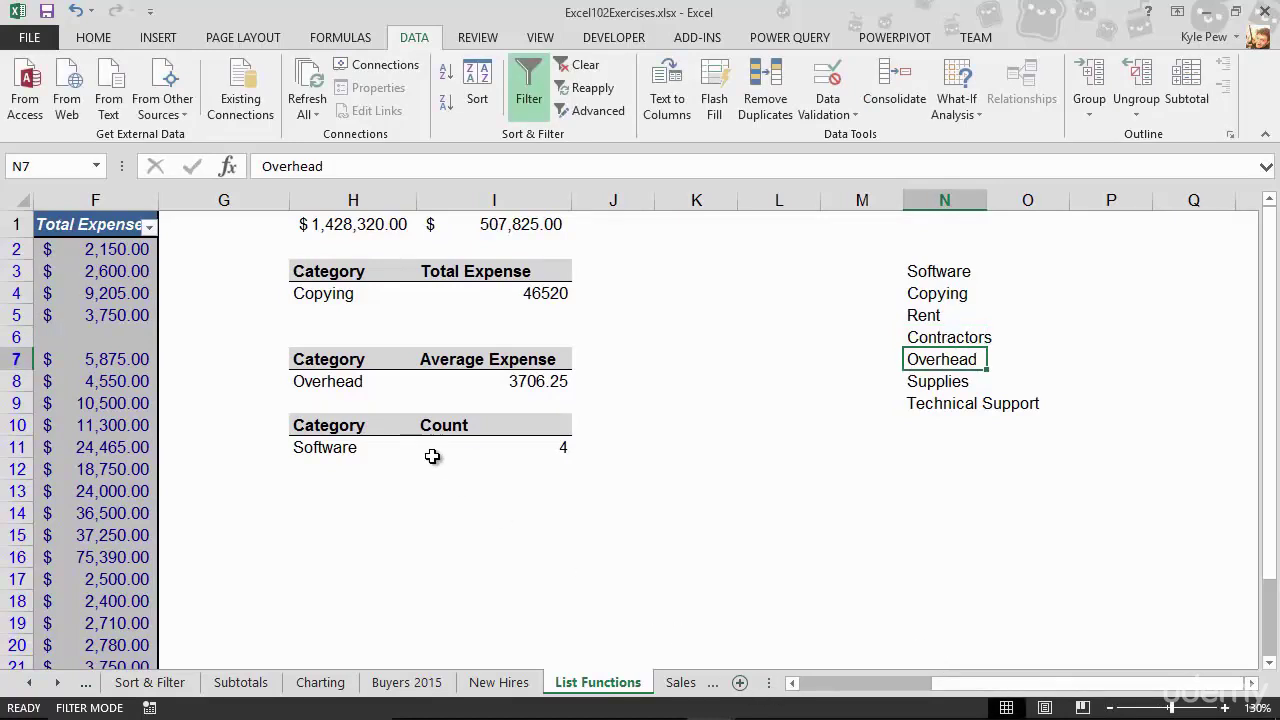
- Choose Contractors from the validation lists as the Average Expense category in H8 and the Count category in H11
{"action": "left_click", "coordinate": [345, 390]}
{"action": "left_click", "coordinate": [424, 381]}
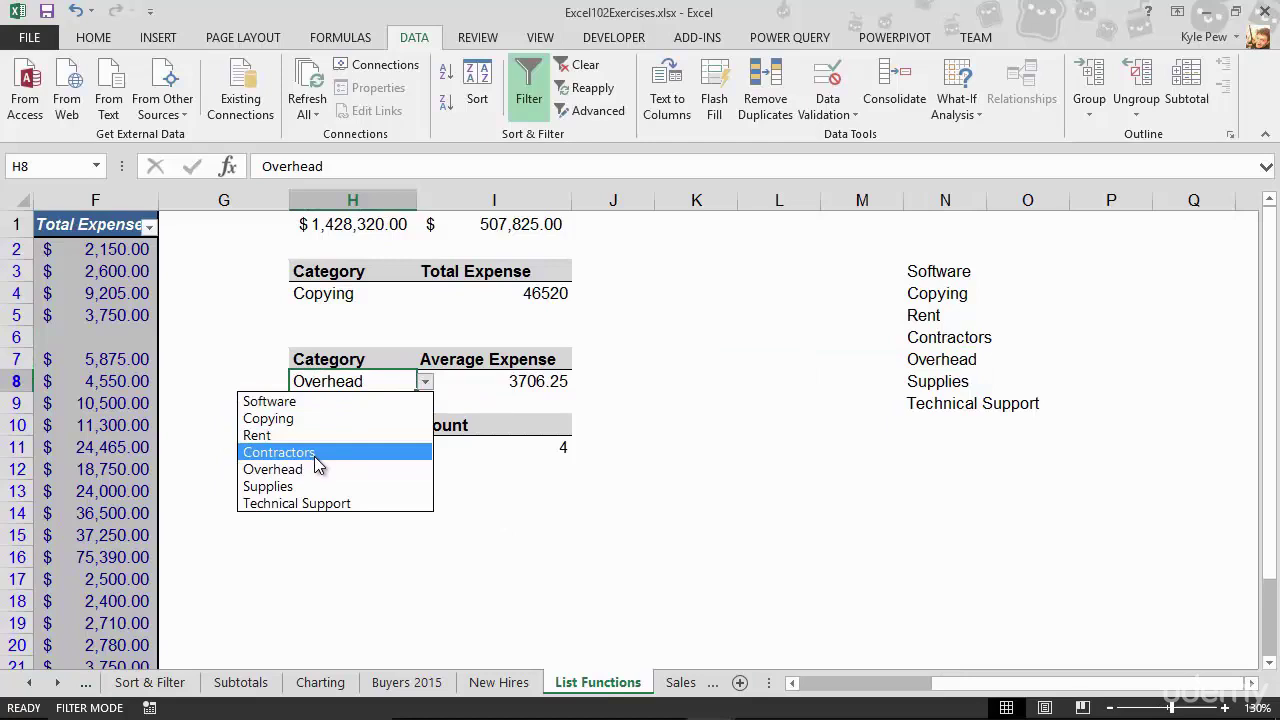
{"action": "left_click", "coordinate": [311, 455]}
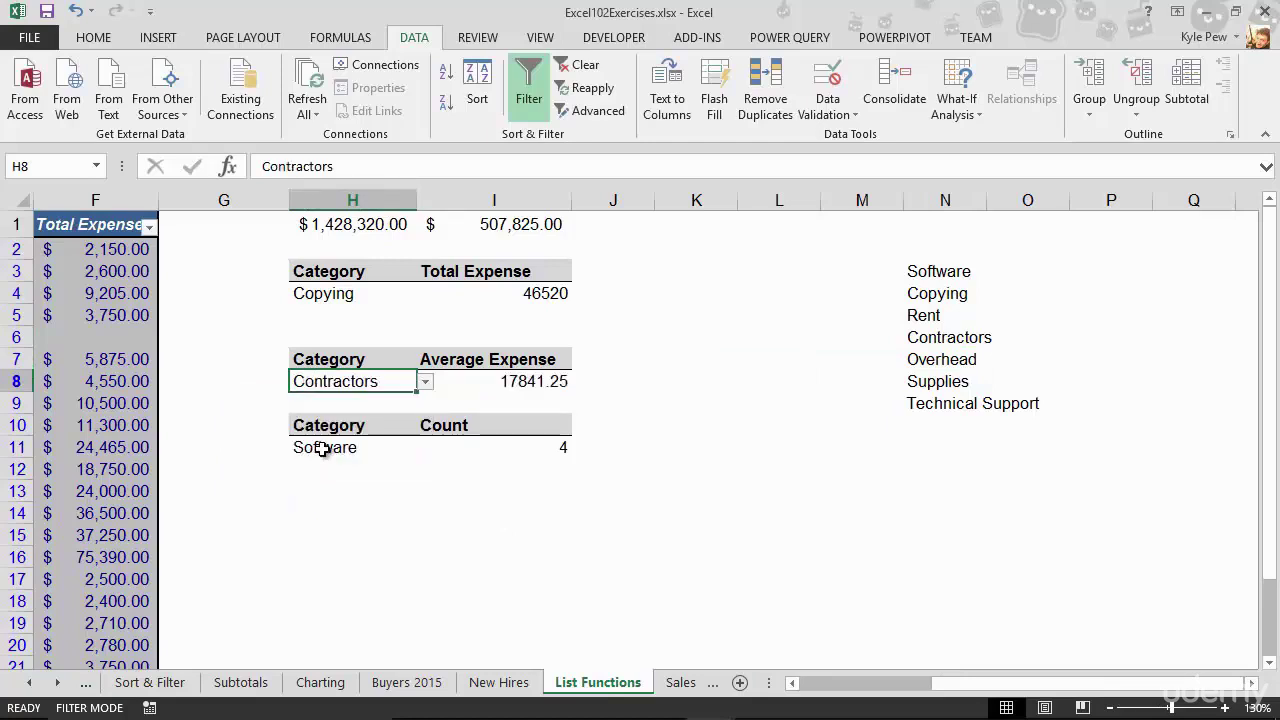
{"action": "left_click", "coordinate": [320, 447]}
{"action": "left_click", "coordinate": [428, 447]}
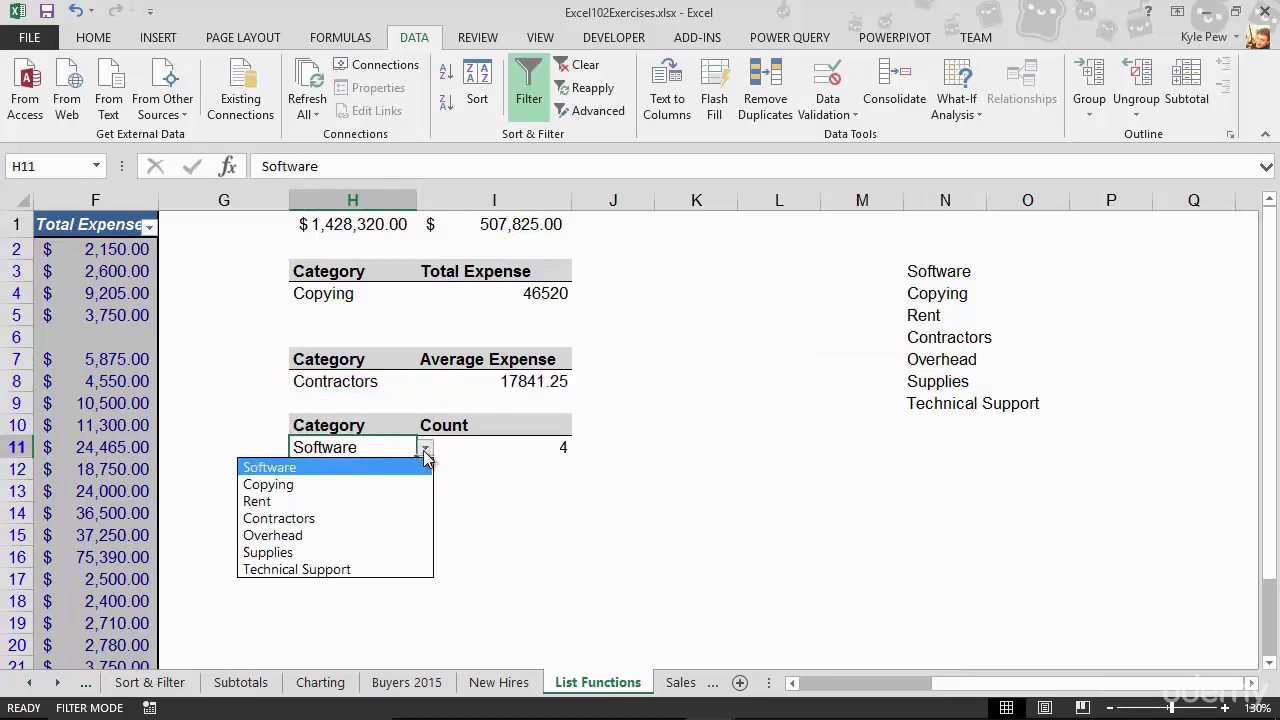
{"action": "left_click", "coordinate": [298, 524]}
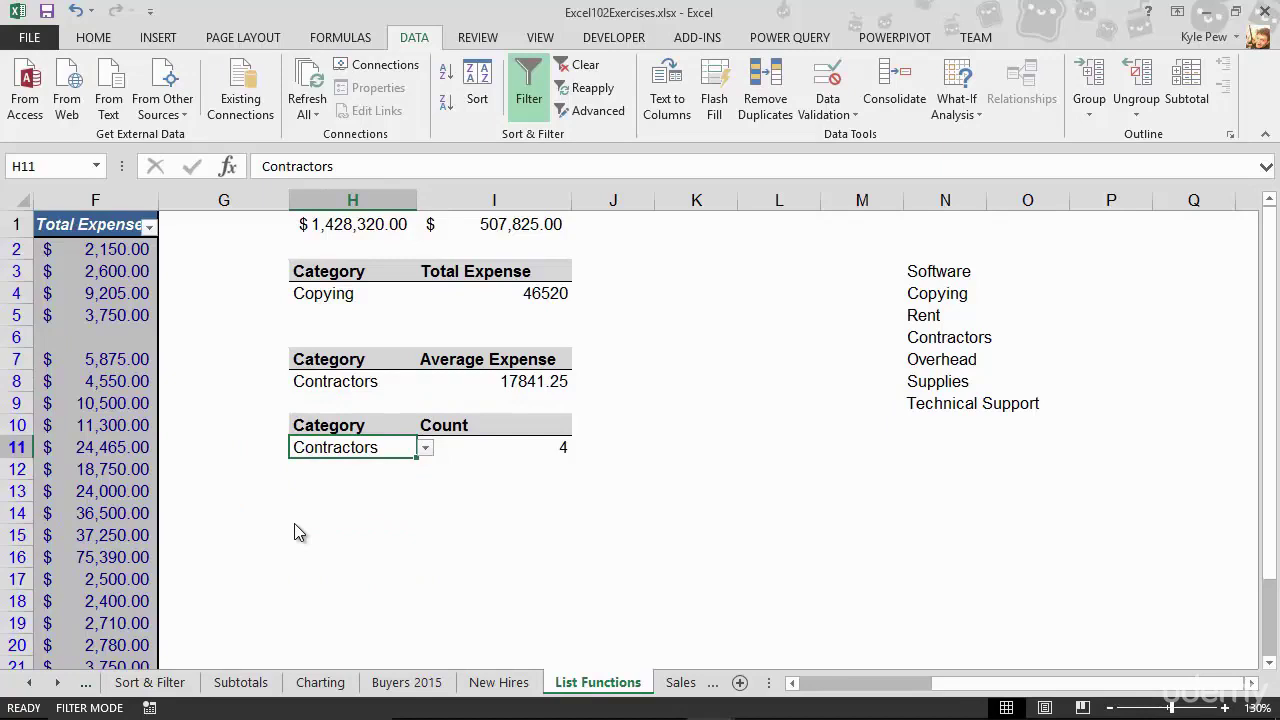